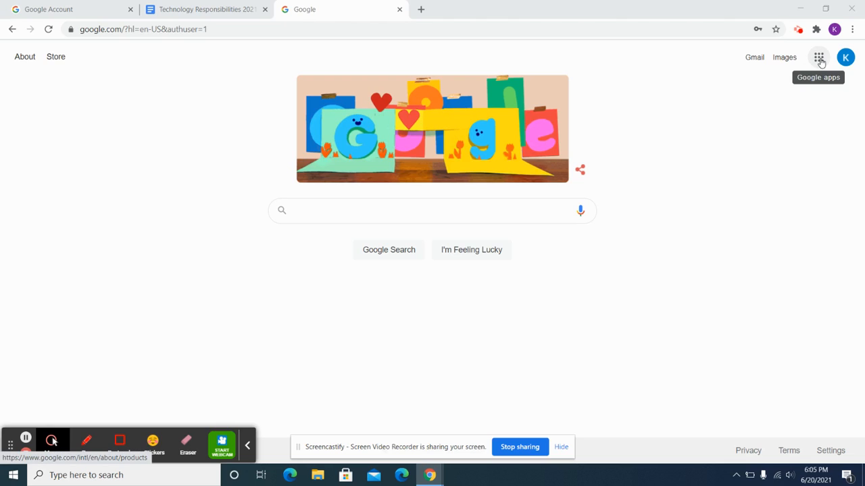
# - Open Google Docs from the Google homepage
pyautogui.click(820, 61)
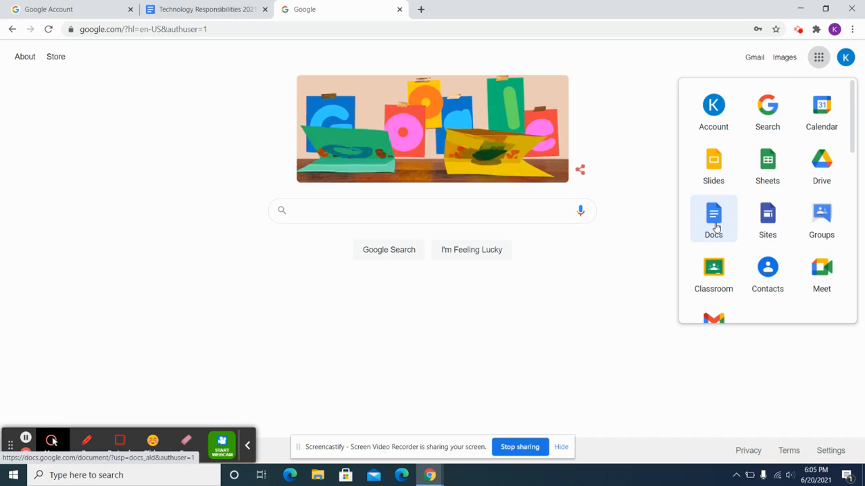
pyautogui.click(715, 223)
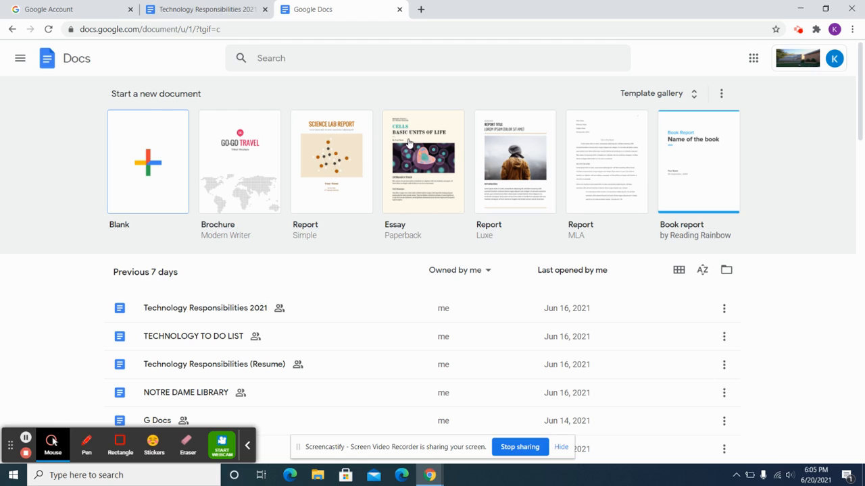
# - Look through the general template gallery and return to the Docs home page
pyautogui.click(693, 101)
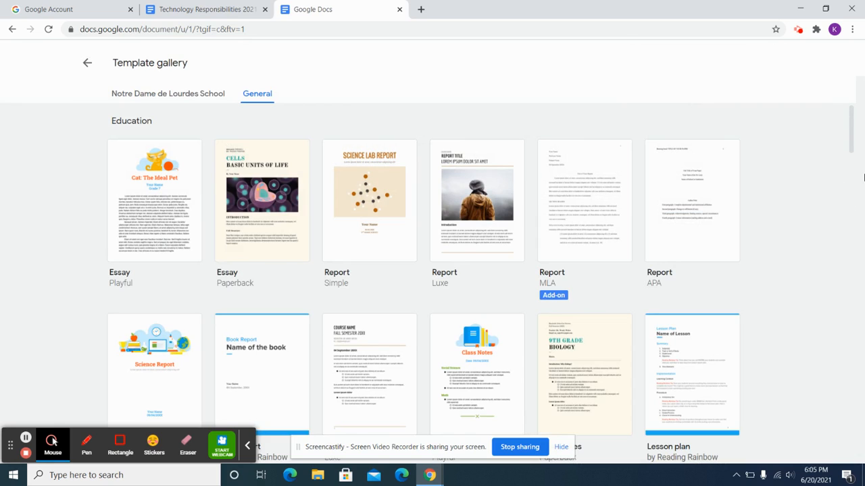
pyautogui.moveTo(852, 140); pyautogui.dragTo(823, 117)
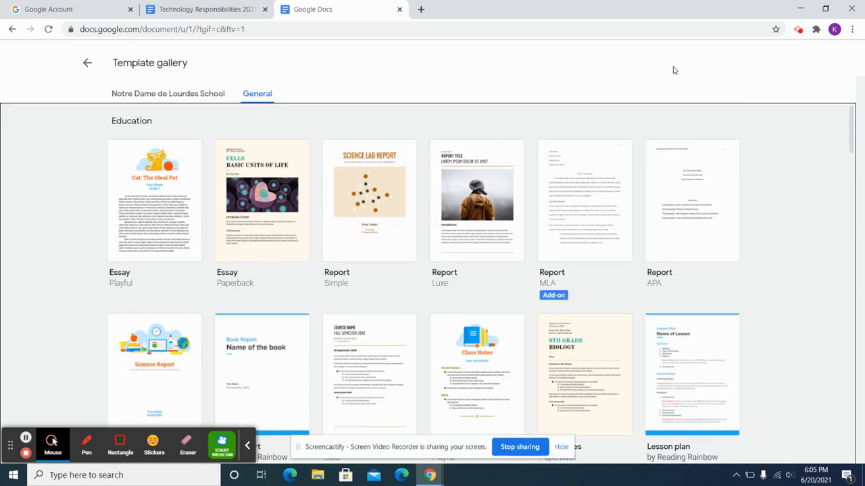
pyautogui.click(86, 67)
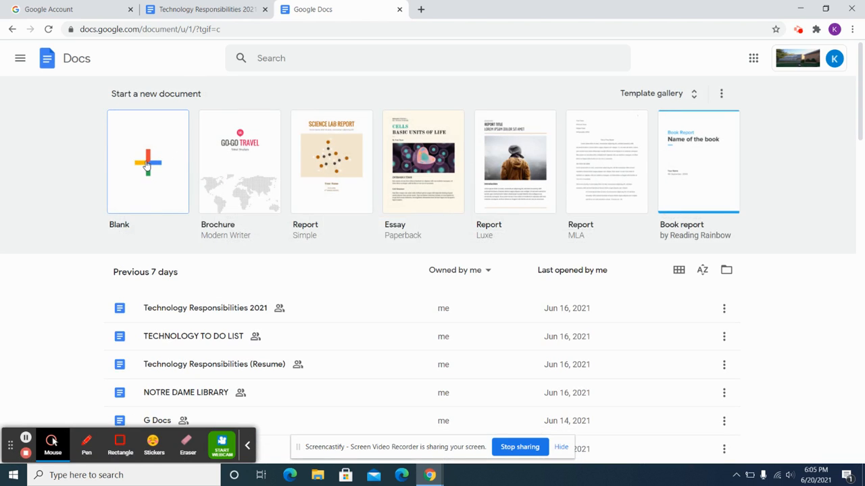
# - Create a blank document and rename it "Doc Intro"
pyautogui.click(147, 163)
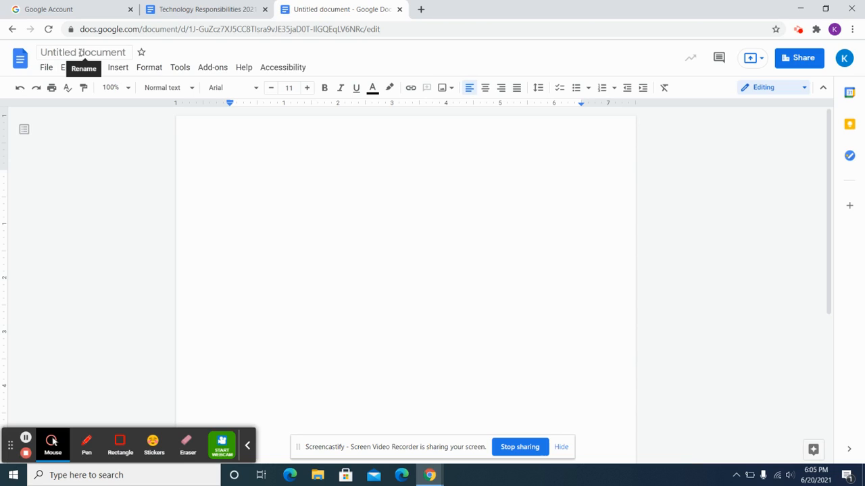
pyautogui.click(80, 53)
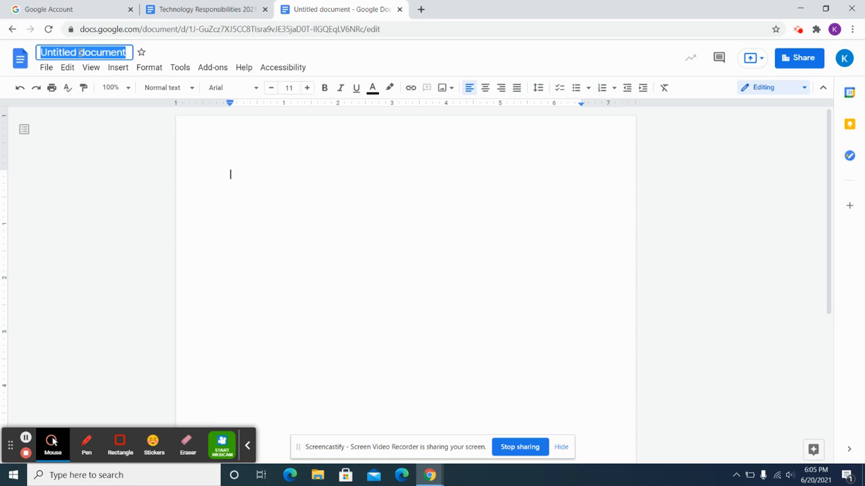
pyautogui.write('Doc ')
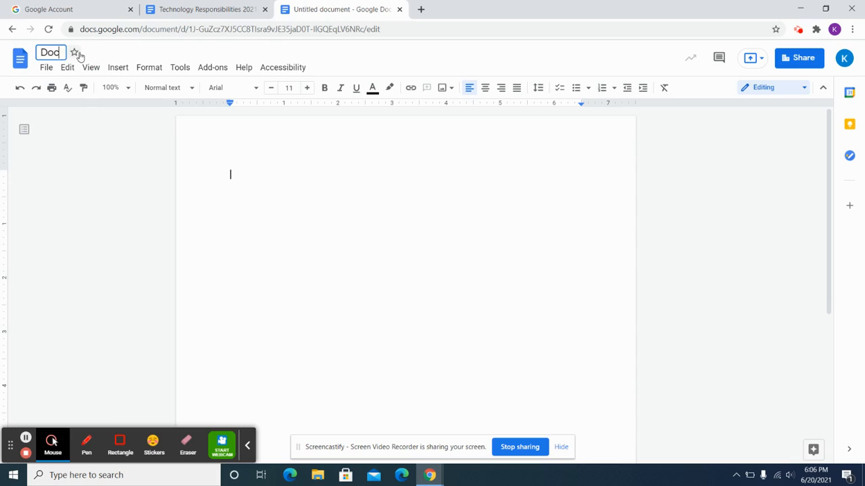
pyautogui.write('Intro')
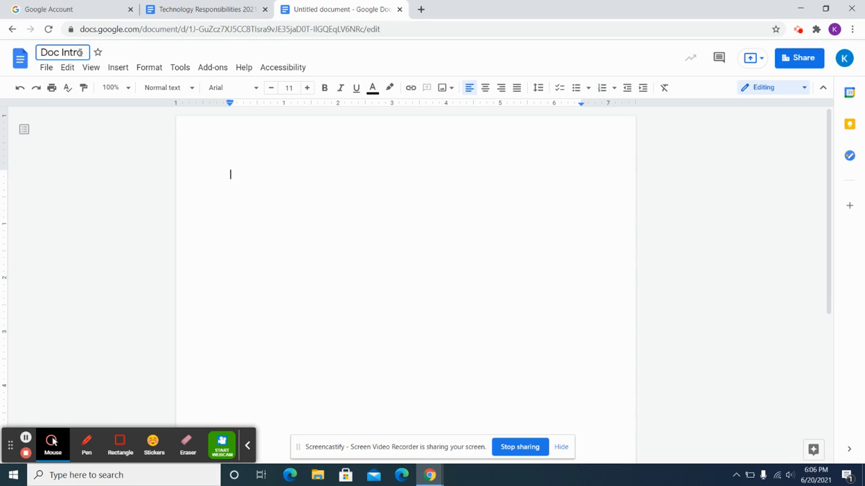
pyautogui.click(197, 148)
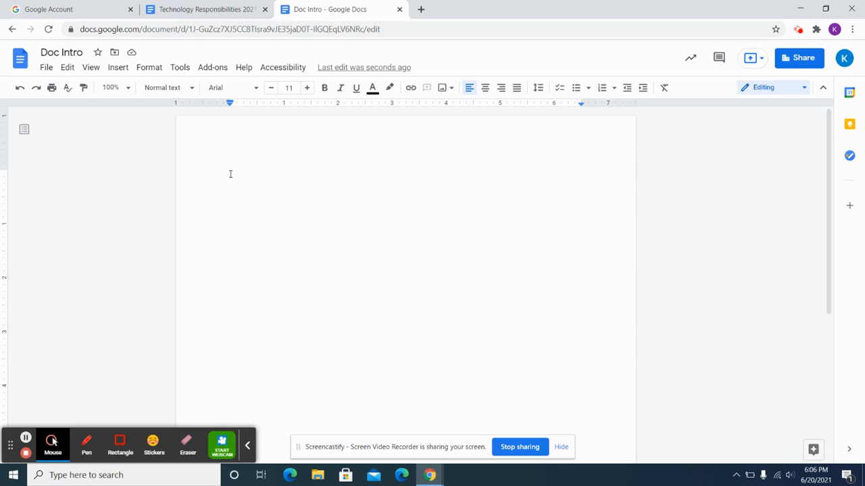
# - Enter one long line of random placeholder letters at the start of the document body
pyautogui.write('kjakjdk')
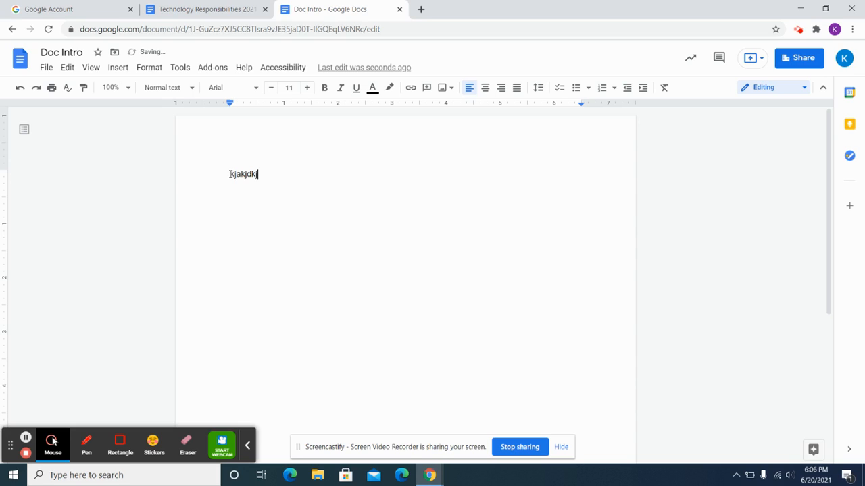
pyautogui.write('jakjdkfajlksjdfkjalkjsadlkjaflkjalkdfjkadjkldsjalkjadslkjasdkl')
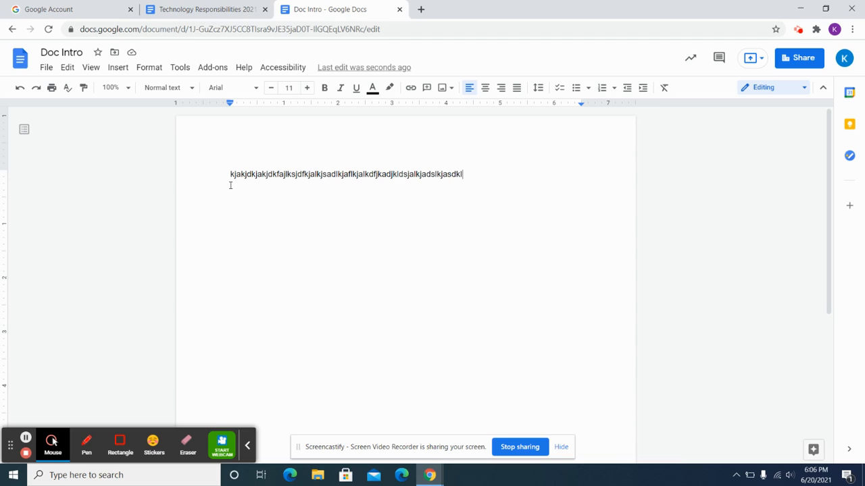
# - Set the whole line of placeholder text to Comic Sans MS at font size 14
pyautogui.moveTo(230, 173); pyautogui.dragTo(256, 173)
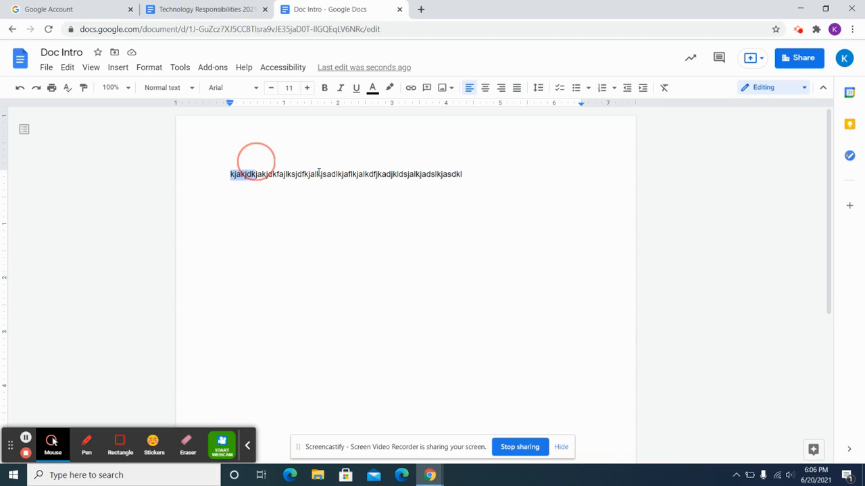
pyautogui.moveTo(319, 173); pyautogui.dragTo(494, 174)
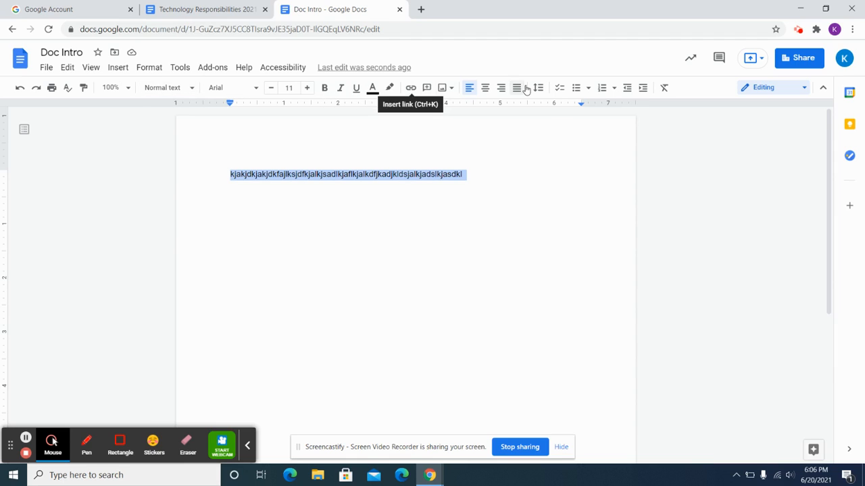
pyautogui.click(191, 92)
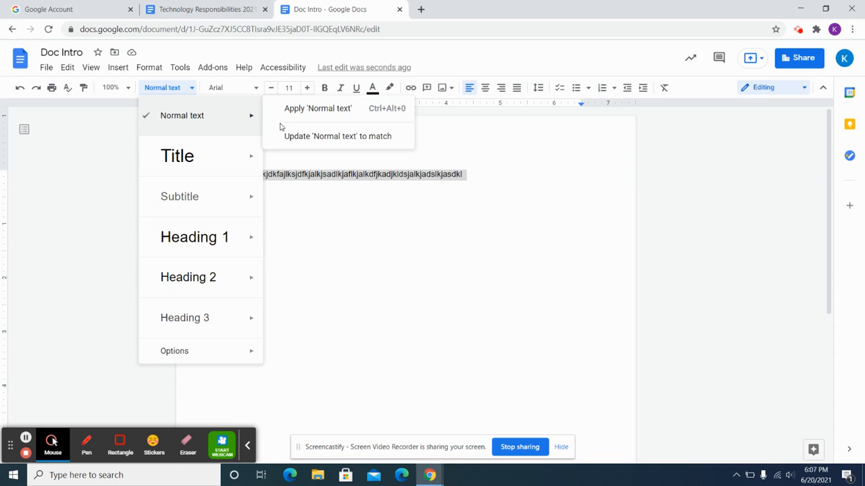
pyautogui.click(223, 90)
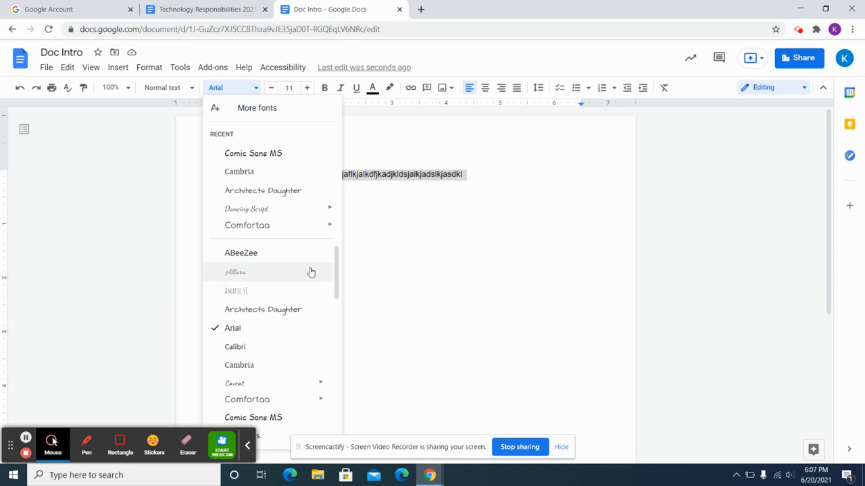
pyautogui.moveTo(337, 283); pyautogui.dragTo(295, 184)
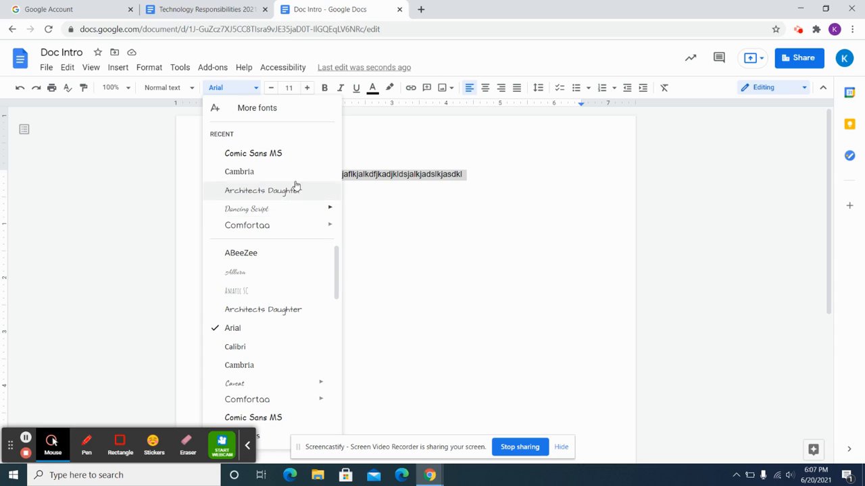
pyautogui.click(275, 153)
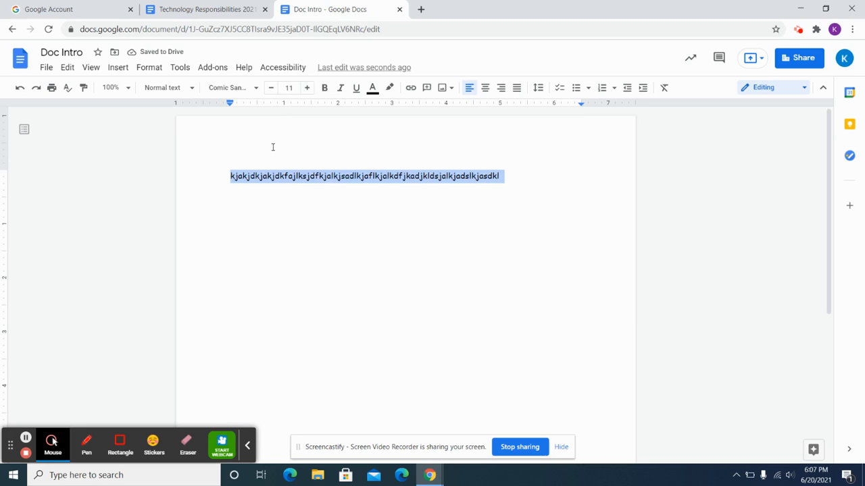
pyautogui.click(295, 91)
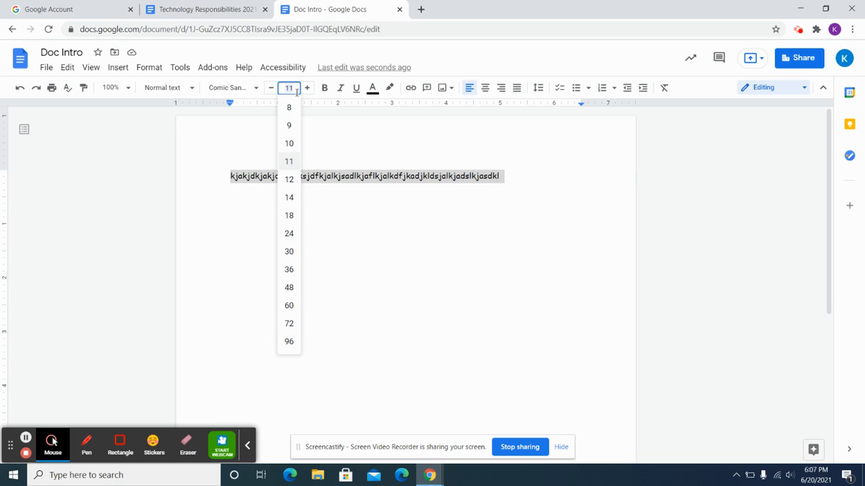
pyautogui.click(290, 199)
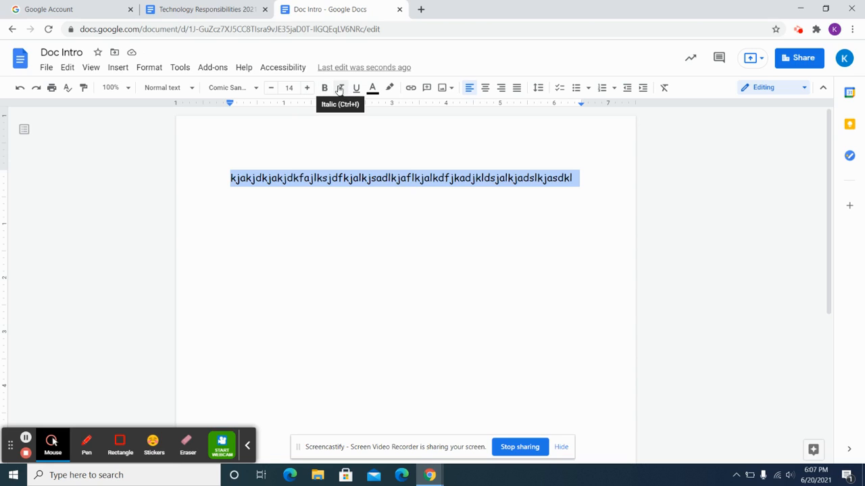
# - Make the selected placeholder line bold, italic and underlined
pyautogui.click(326, 88)
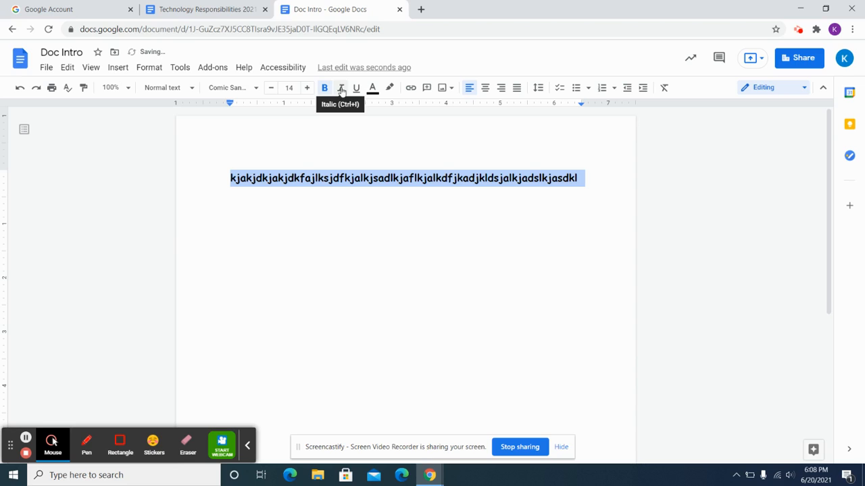
pyautogui.click(341, 89)
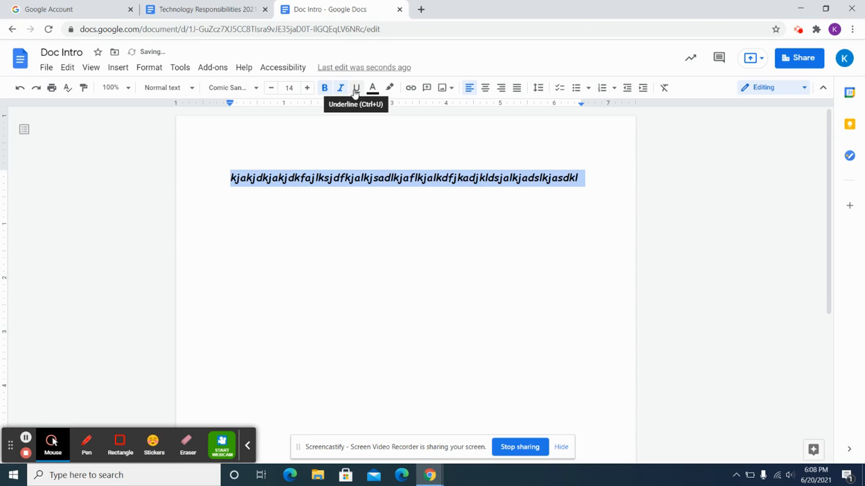
pyautogui.click(355, 90)
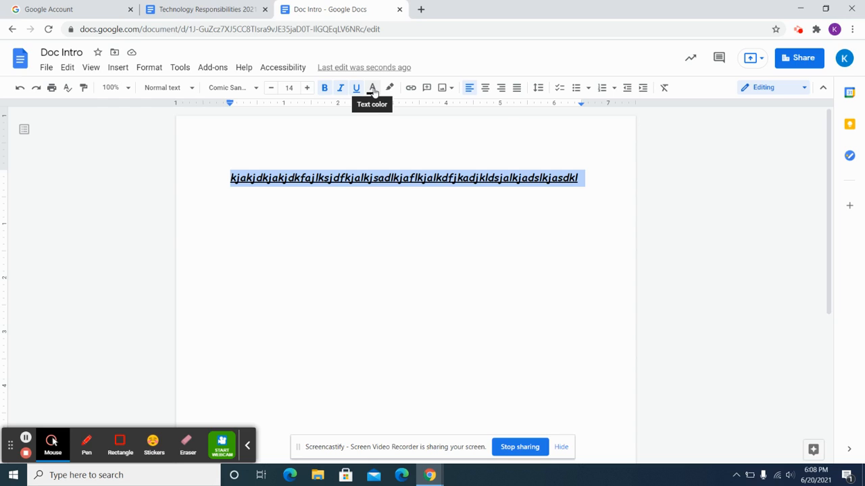
# - Color the placeholder line's text red and give it a yellow highlight
pyautogui.click(373, 91)
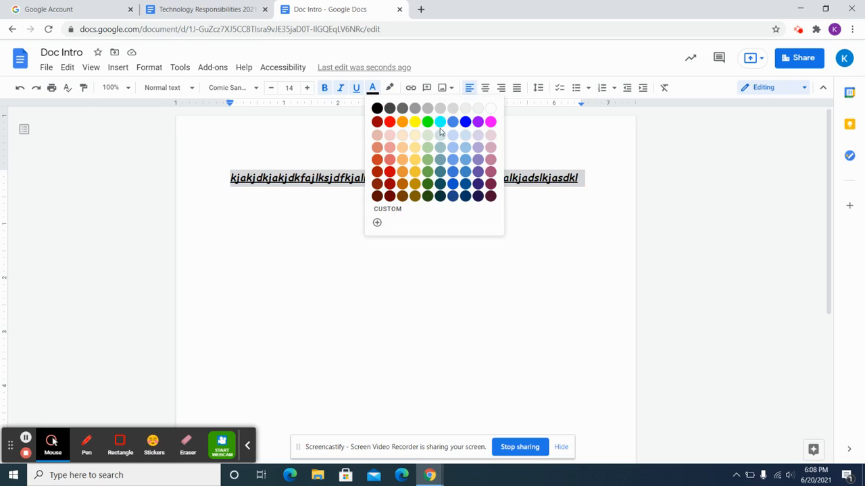
pyautogui.click(388, 121)
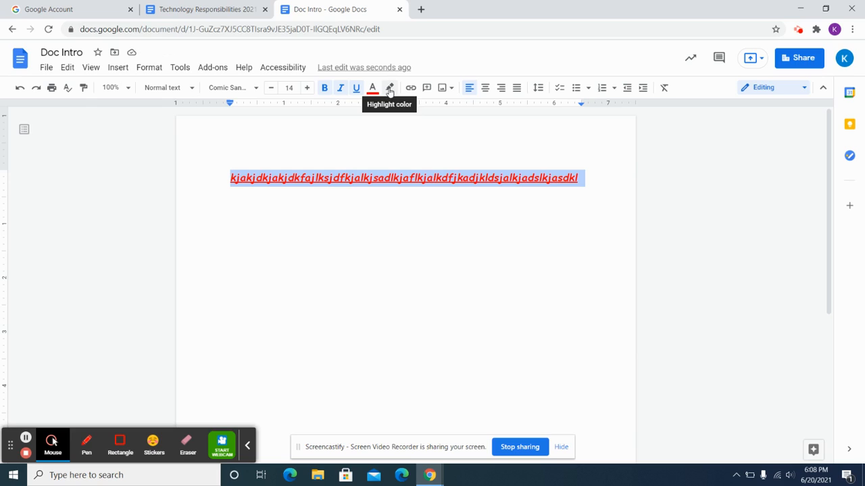
pyautogui.click(390, 89)
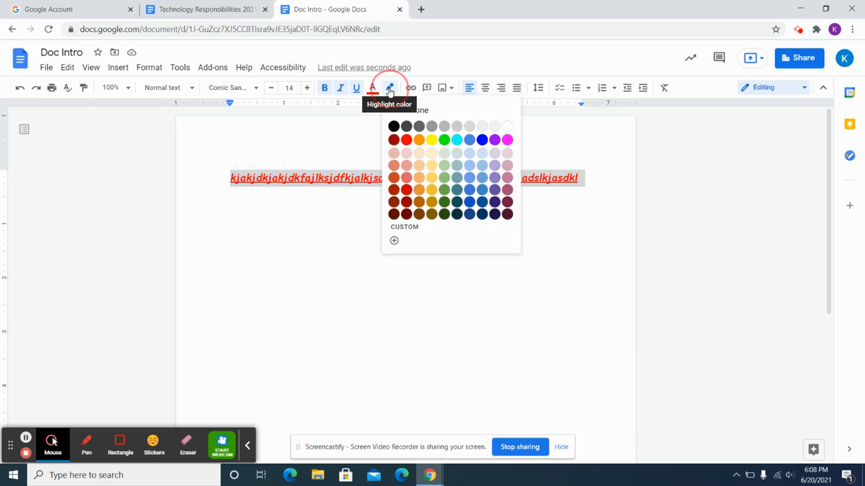
pyautogui.click(431, 140)
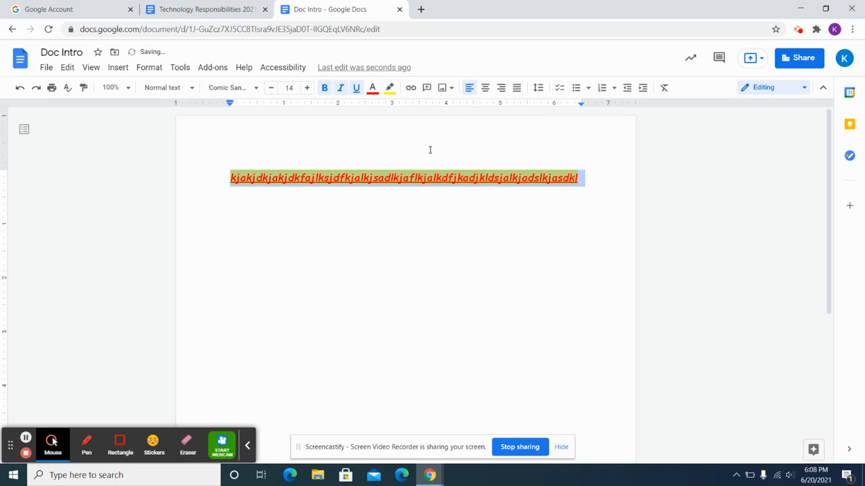
pyautogui.click(428, 160)
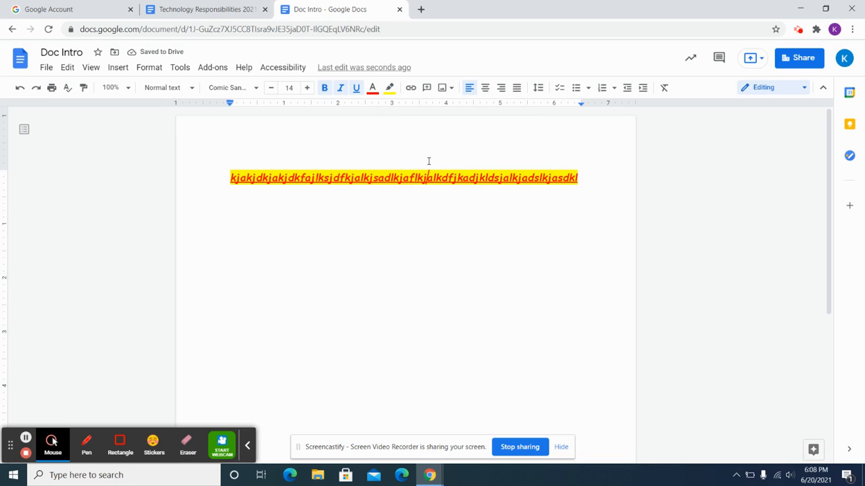
# - Center-align the highlighted line of text on the page
pyautogui.doubleClick(424, 177)
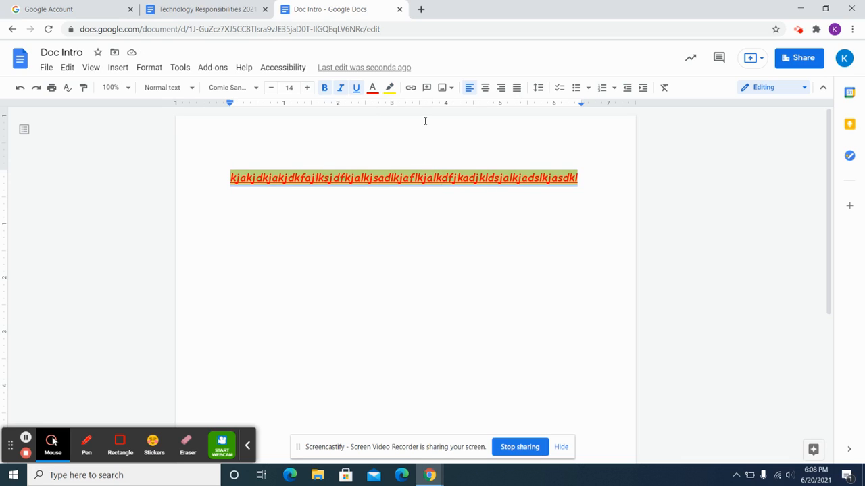
pyautogui.click(484, 88)
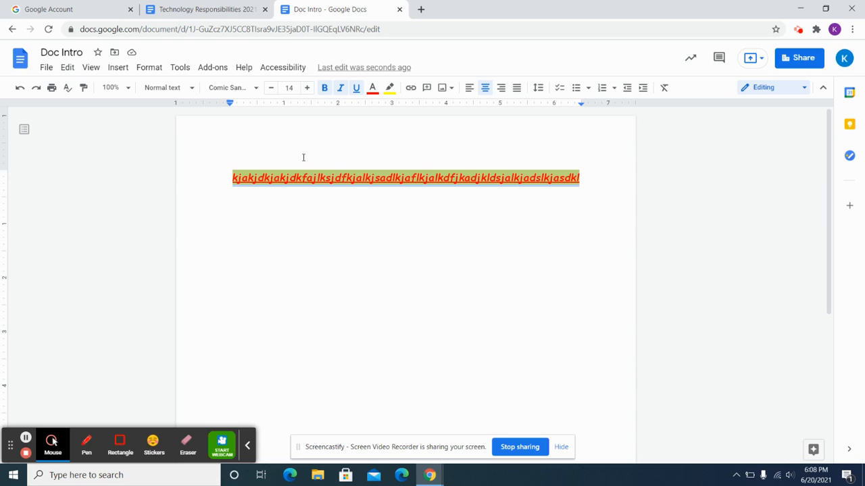
pyautogui.click(258, 150)
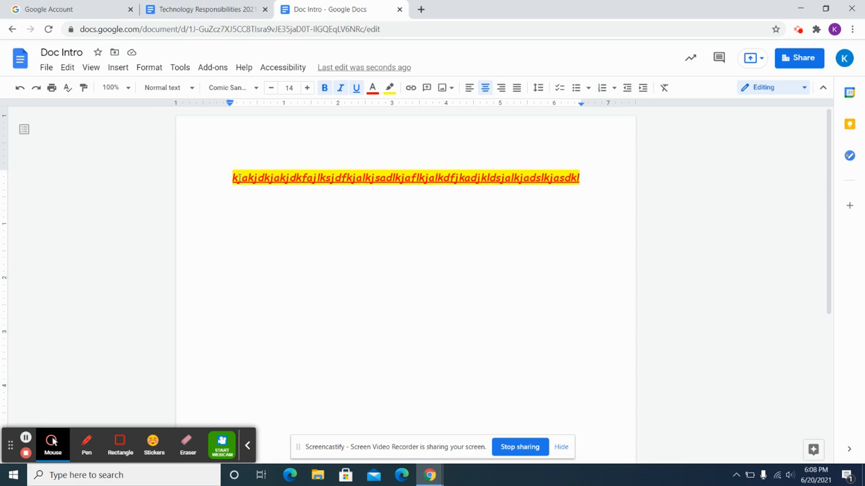
# - Try inserting a table of three columns and five rows in the middle of the placeholder line, and undo the insertion
pyautogui.click(116, 71)
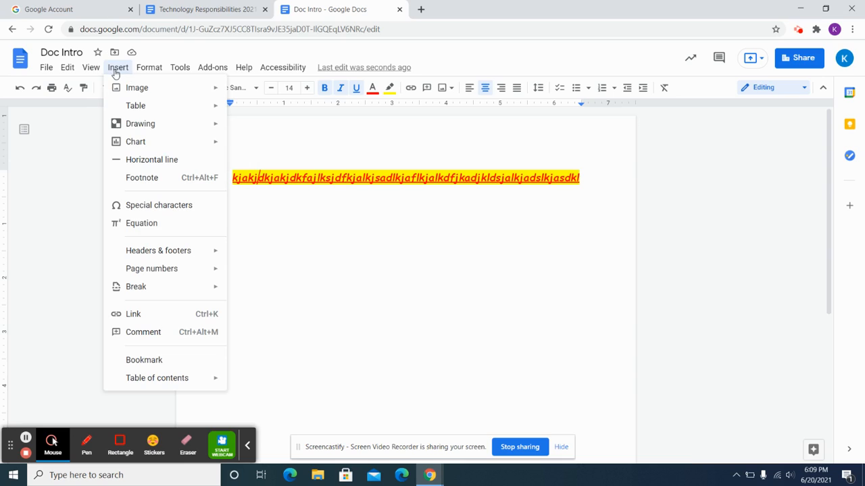
pyautogui.moveTo(140, 97)
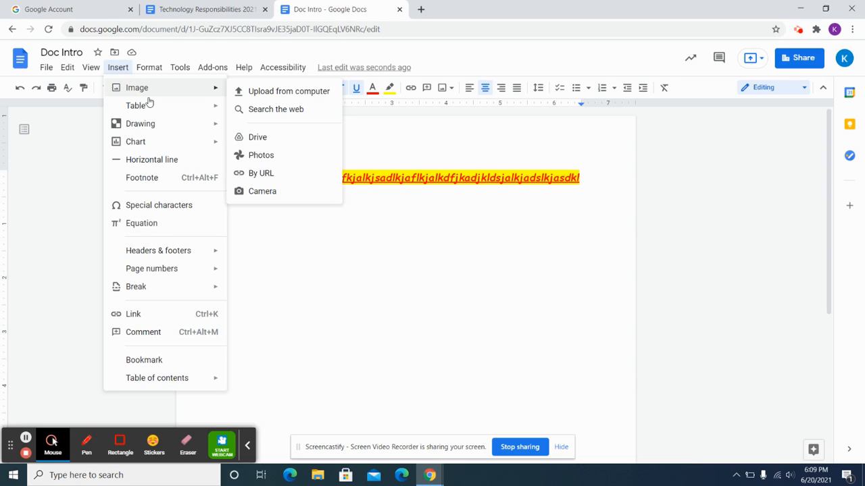
pyautogui.moveTo(151, 112)
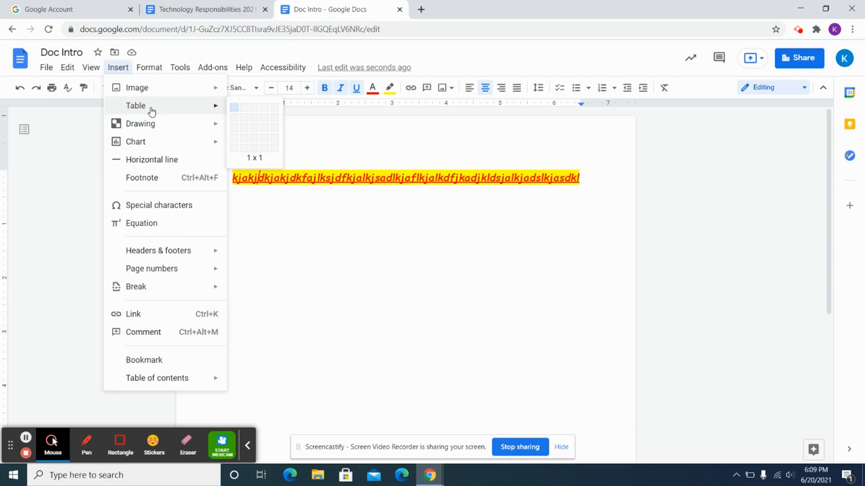
pyautogui.moveTo(155, 130)
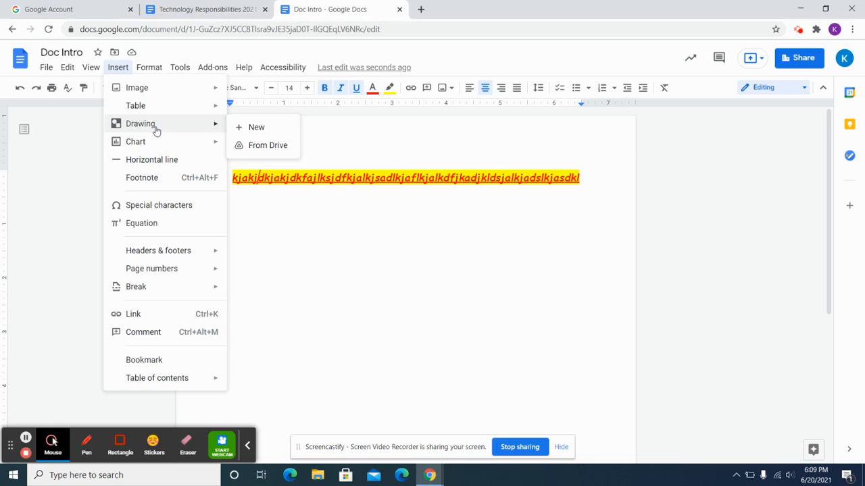
pyautogui.moveTo(162, 148)
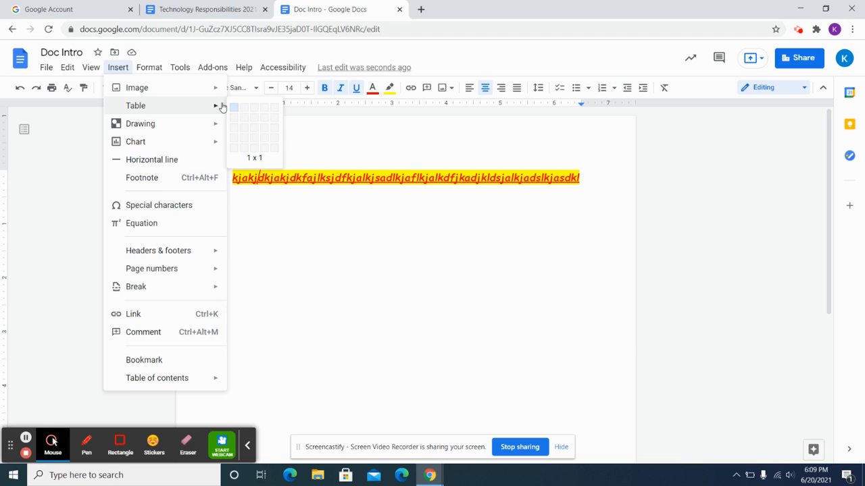
pyautogui.click(255, 151)
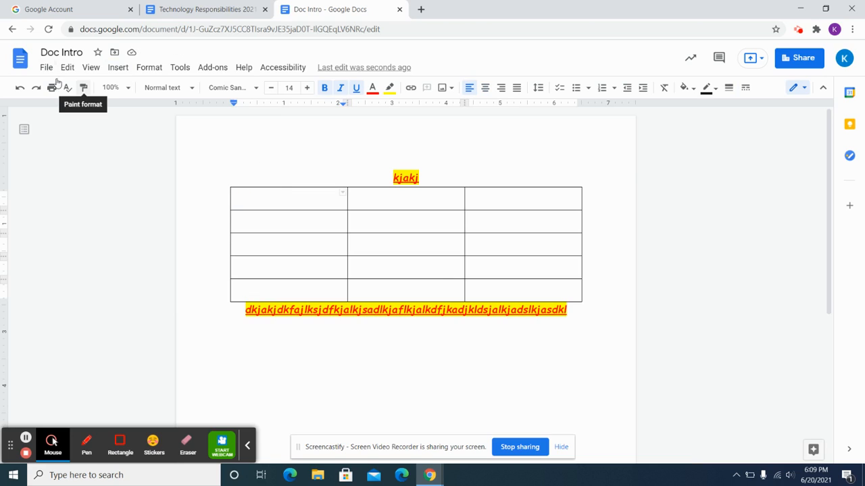
pyautogui.click(21, 88)
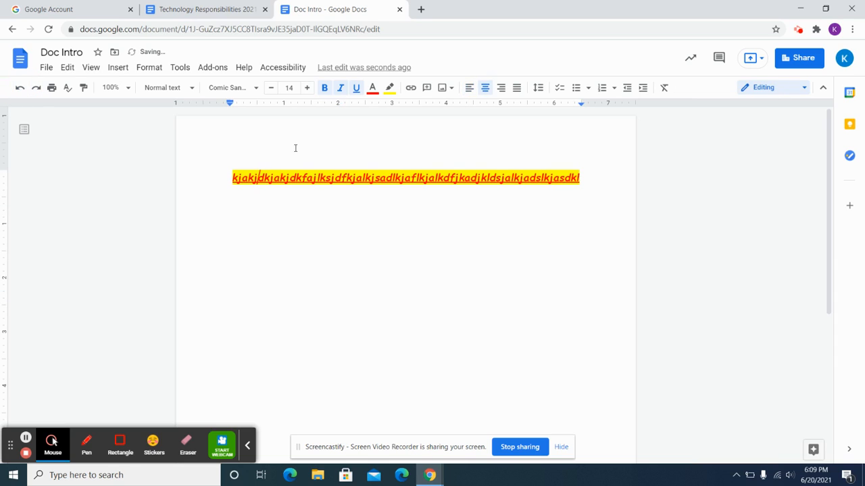
# - Add two new lines after the placeholder text and insert a table with four columns and six rows there
pyautogui.click(593, 187)
pyautogui.press('Return')
pyautogui.press('Return')
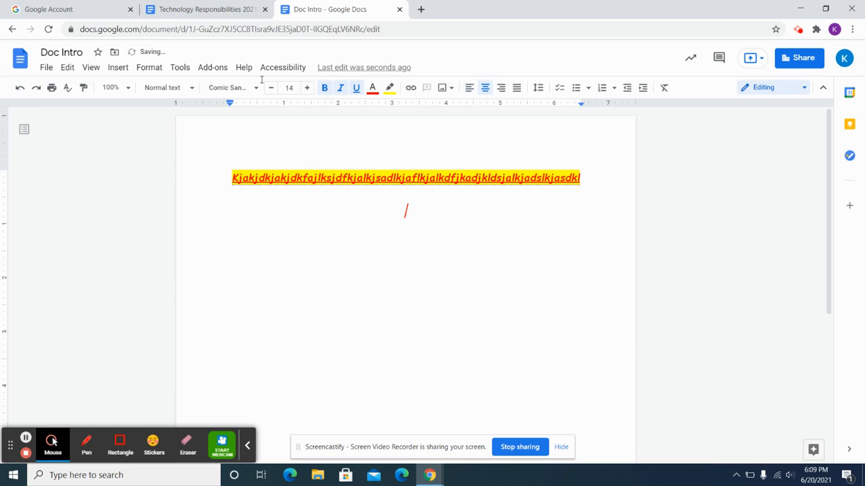
pyautogui.click(117, 67)
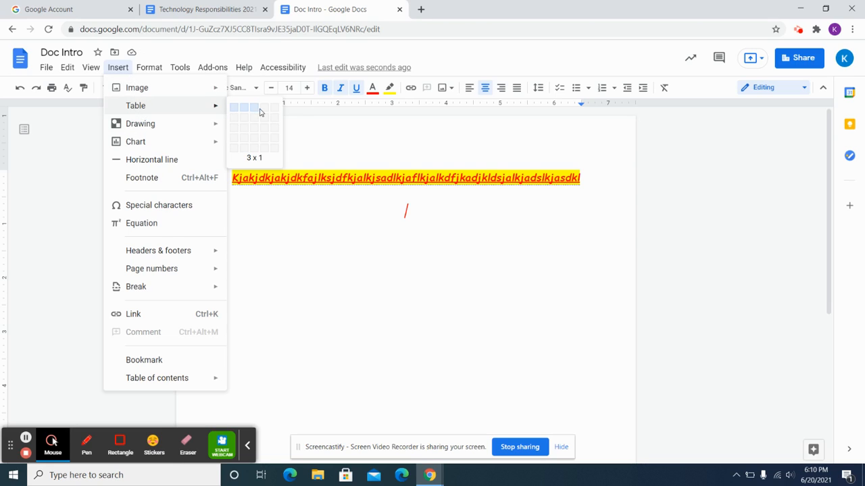
pyautogui.click(263, 160)
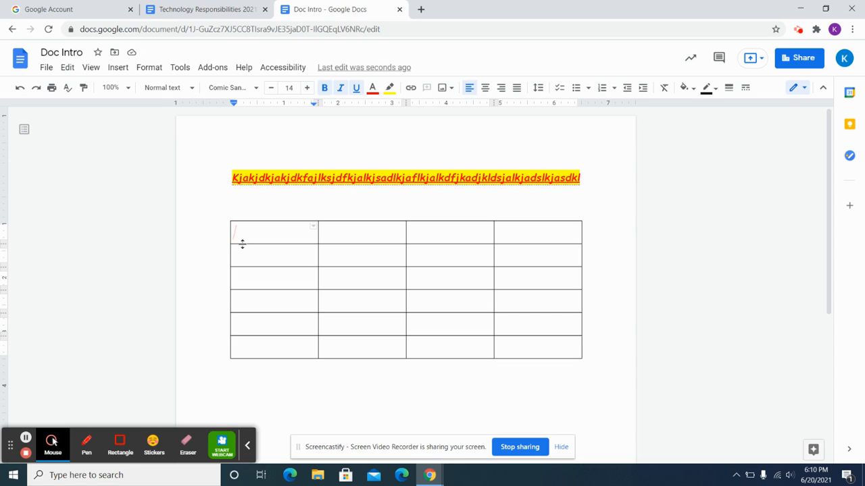
pyautogui.moveTo(242, 243); pyautogui.dragTo(244, 234)
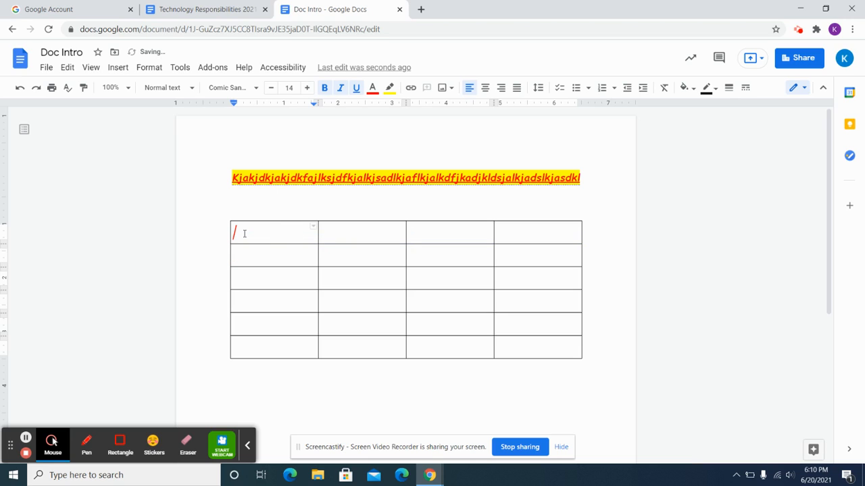
pyautogui.click(212, 196)
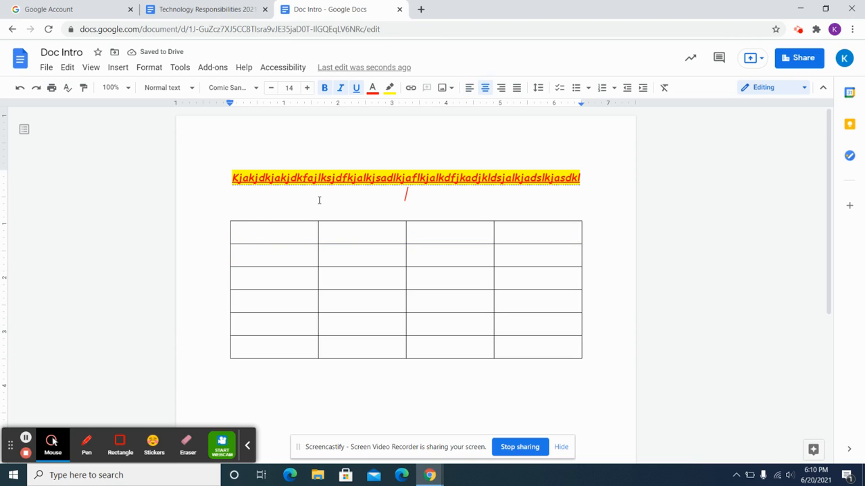
# - Open Explore for the document and add an empty line below the table
pyautogui.click(811, 450)
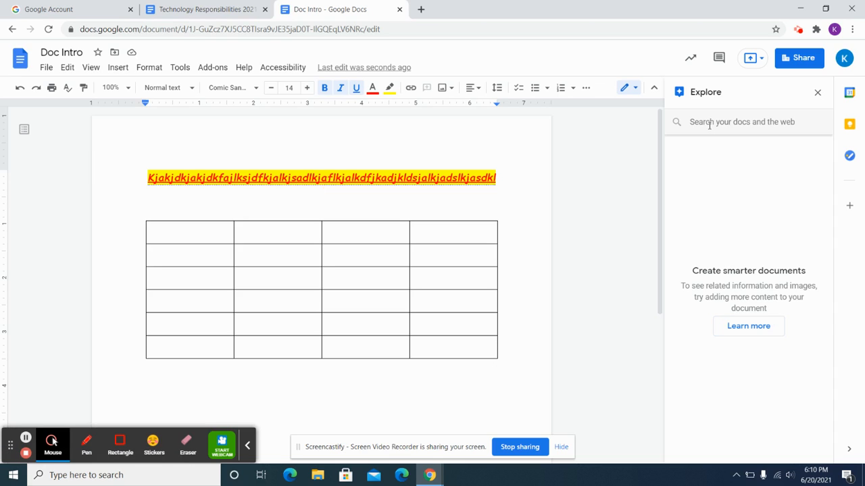
pyautogui.click(514, 341)
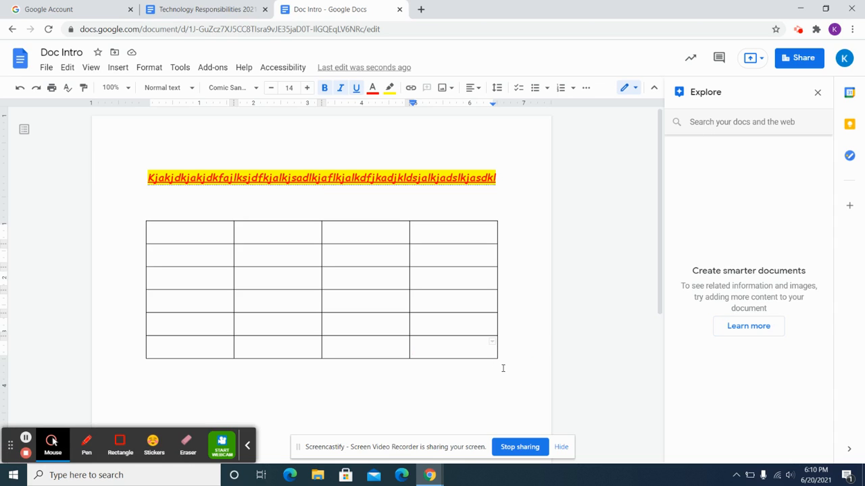
pyautogui.click(502, 368)
pyautogui.press('Return')
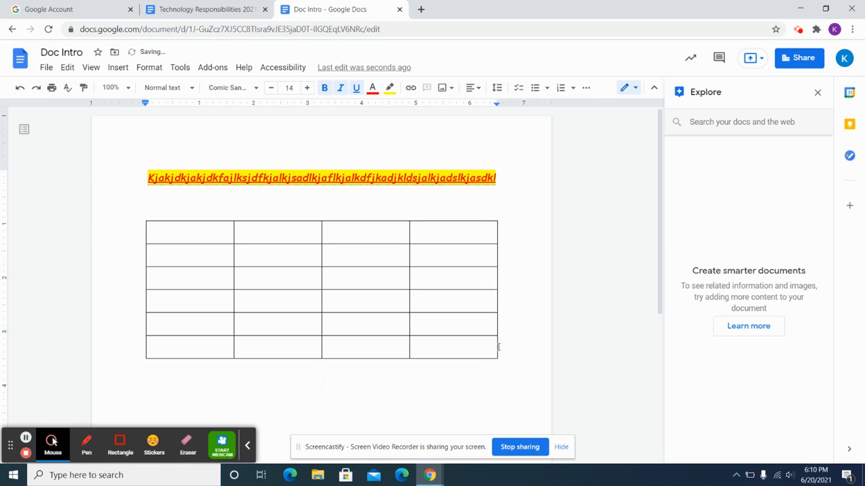
# - Search Explore for William Penn and look through the web results
pyautogui.click(688, 123)
pyautogui.write('Wi')
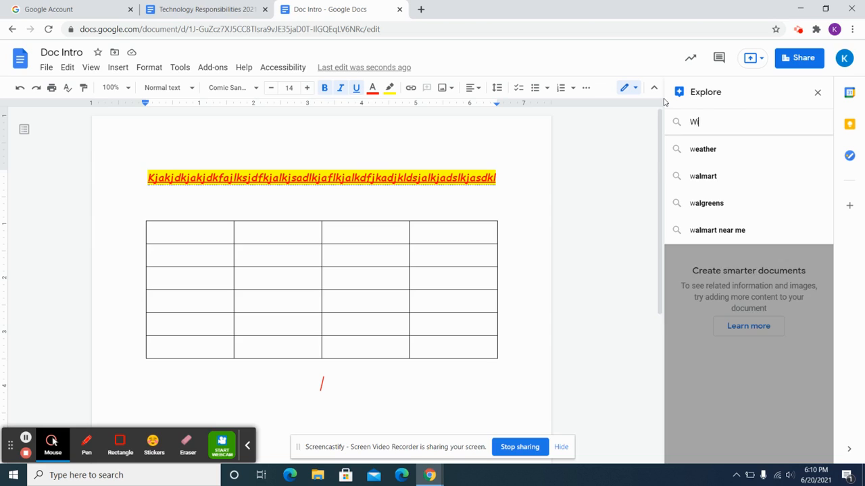
pyautogui.write('lliam Penn')
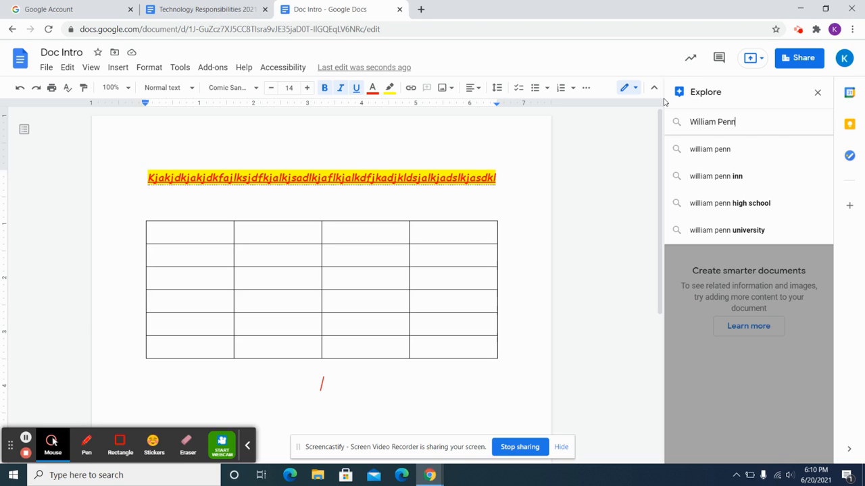
pyautogui.press('Return')
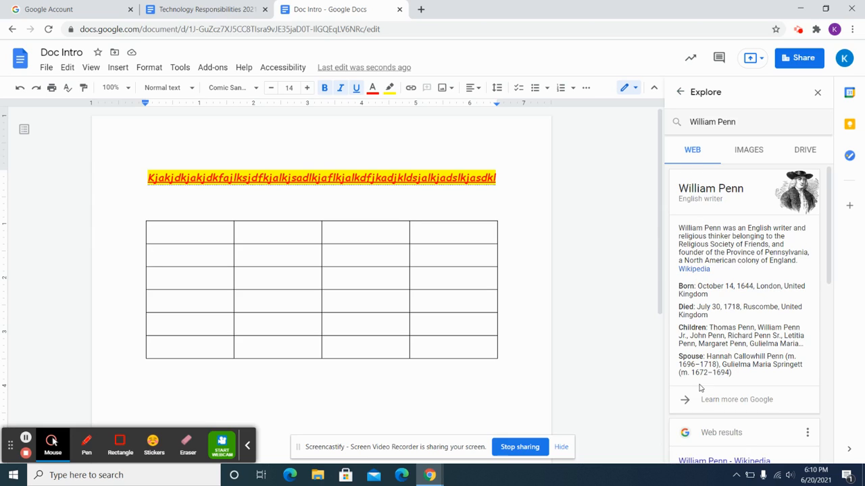
pyautogui.moveTo(828, 278); pyautogui.dragTo(805, 218)
# - Browse the image results for William Penn and insert the first oval portrait below the table
pyautogui.click(745, 150)
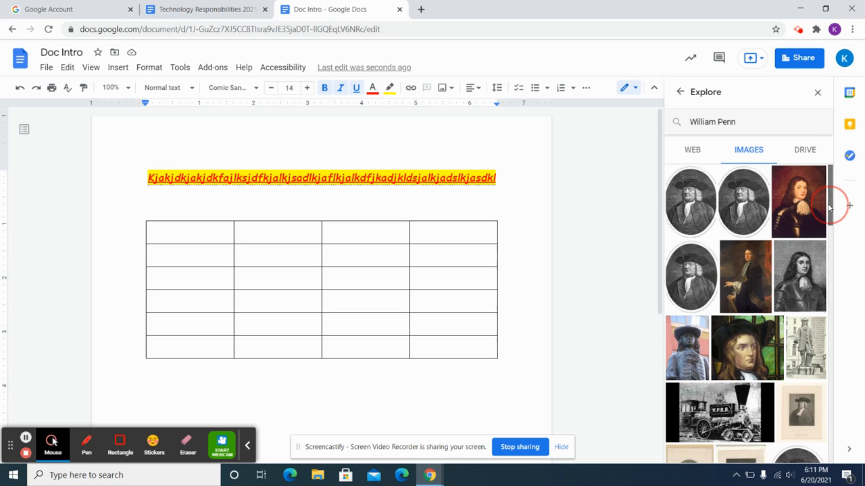
pyautogui.moveTo(831, 204)
pyautogui.mouseDown()
pyautogui.moveTo(818, 367)
pyautogui.moveTo(823, 198)
pyautogui.mouseUp()
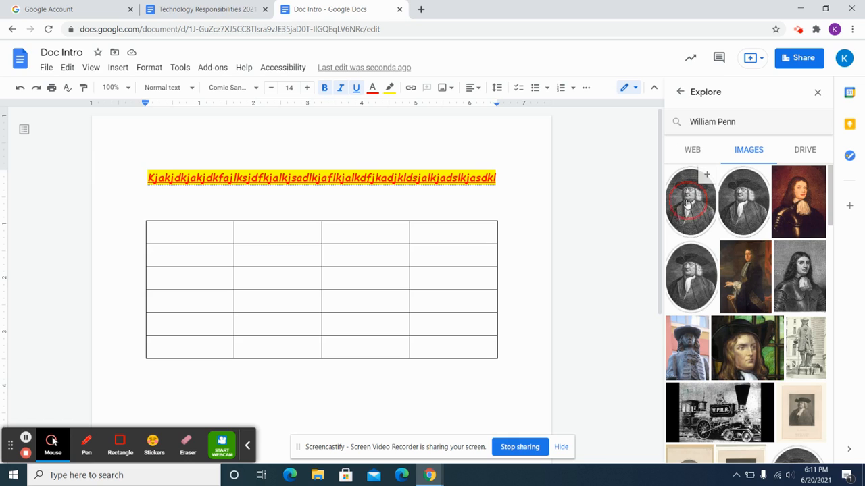
pyautogui.moveTo(688, 205); pyautogui.dragTo(429, 376)
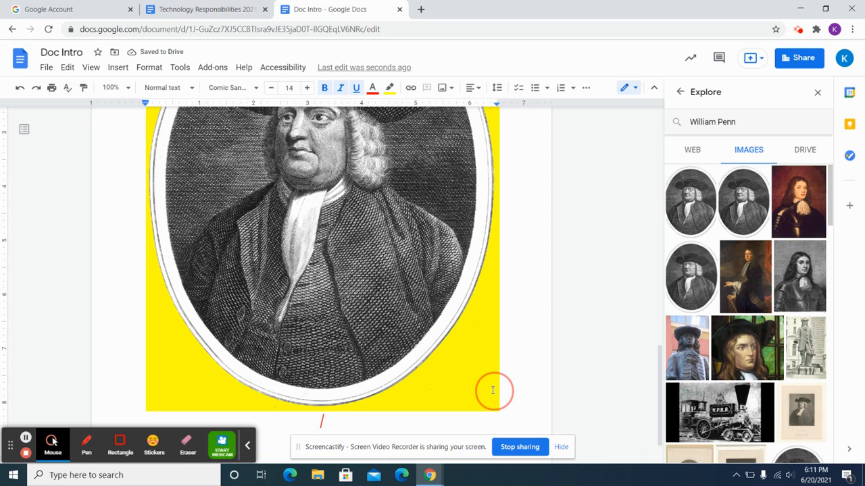
# - Try changing the border color of the William Penn portrait, and shrink the portrait proportionally to about half its width
pyautogui.click(454, 371)
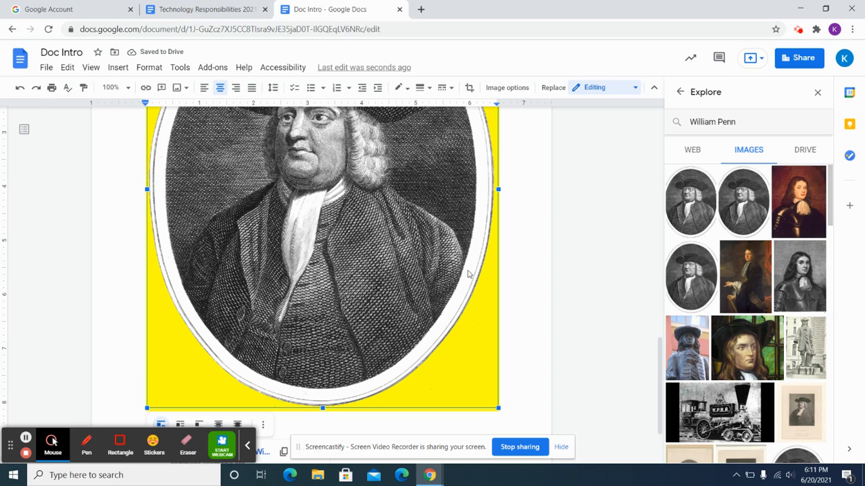
pyautogui.click(401, 89)
pyautogui.click(420, 110)
pyautogui.click(498, 409)
pyautogui.moveTo(498, 409); pyautogui.dragTo(334, 159)
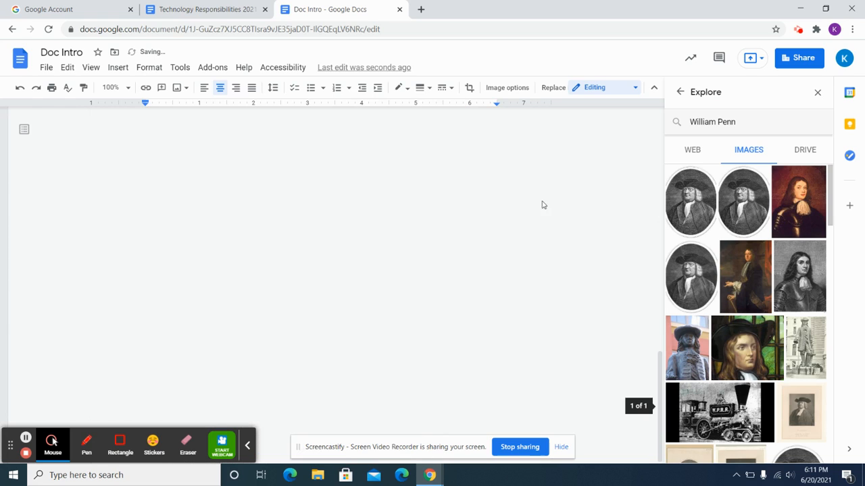
pyautogui.moveTo(661, 375); pyautogui.dragTo(639, 164)
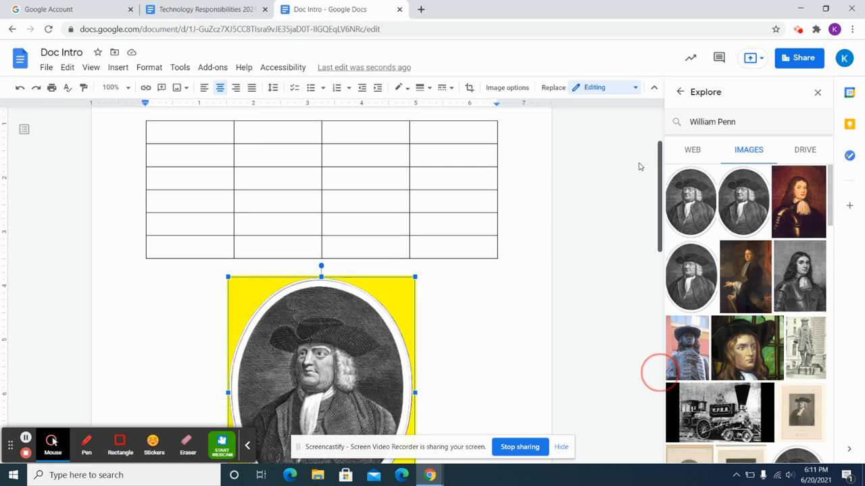
# - Try to remove the yellow behind the portrait by setting the highlight color to None without selecting the whole document
pyautogui.click(478, 288)
pyautogui.scroll(-2, 478, 287)
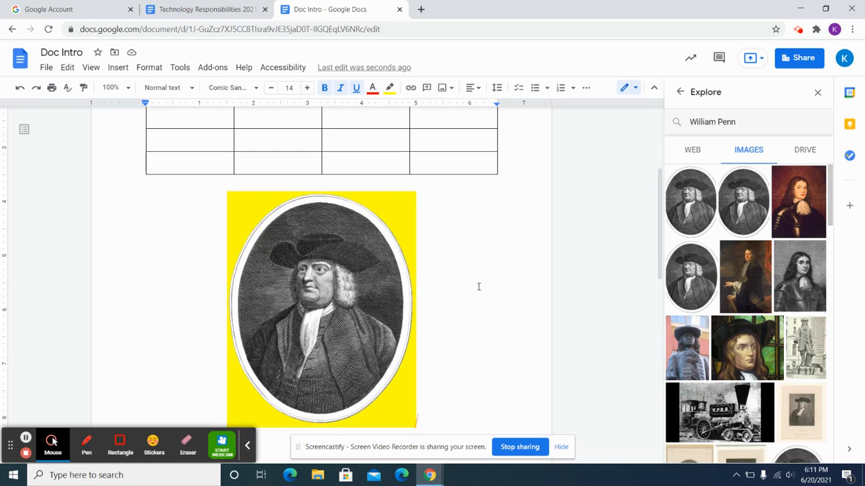
pyautogui.click(398, 424)
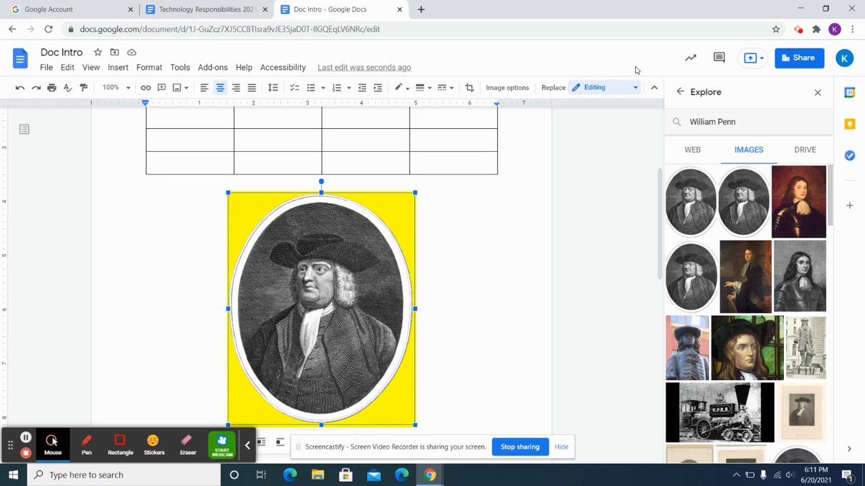
pyautogui.click(636, 87)
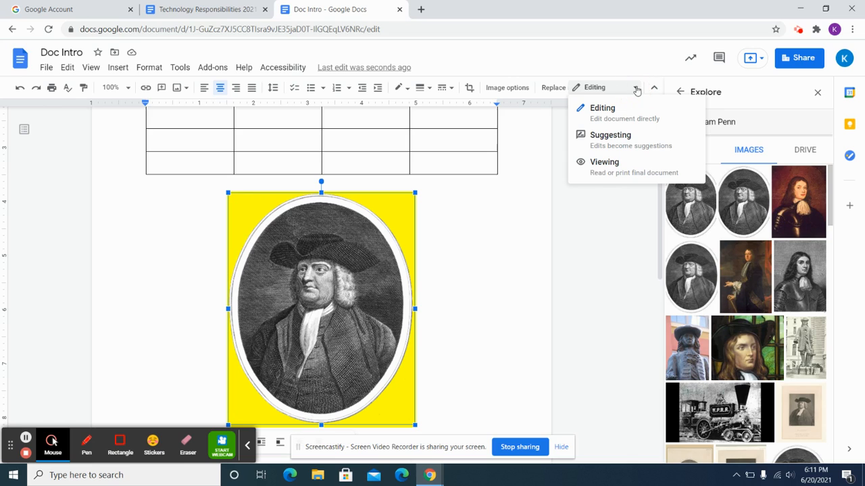
pyautogui.click(582, 110)
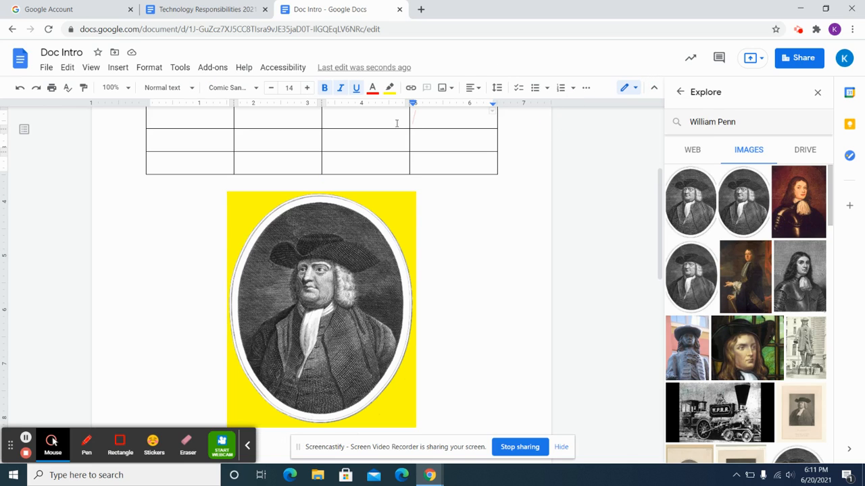
pyautogui.click(390, 88)
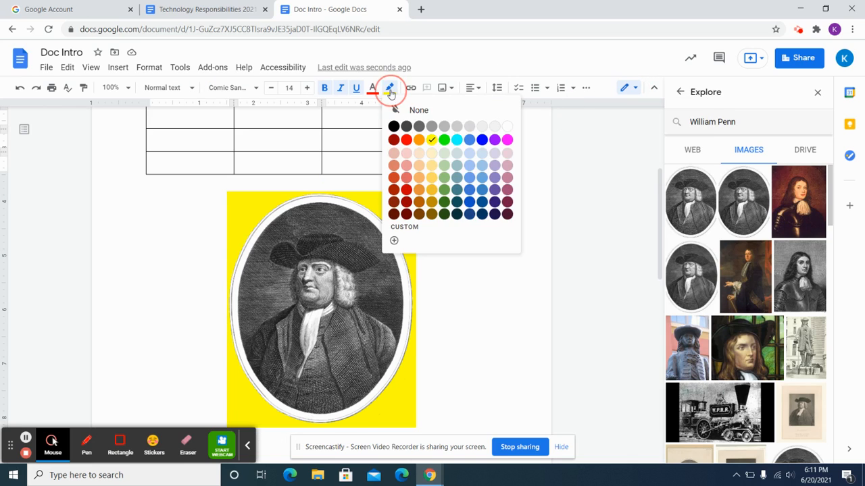
pyautogui.click(415, 110)
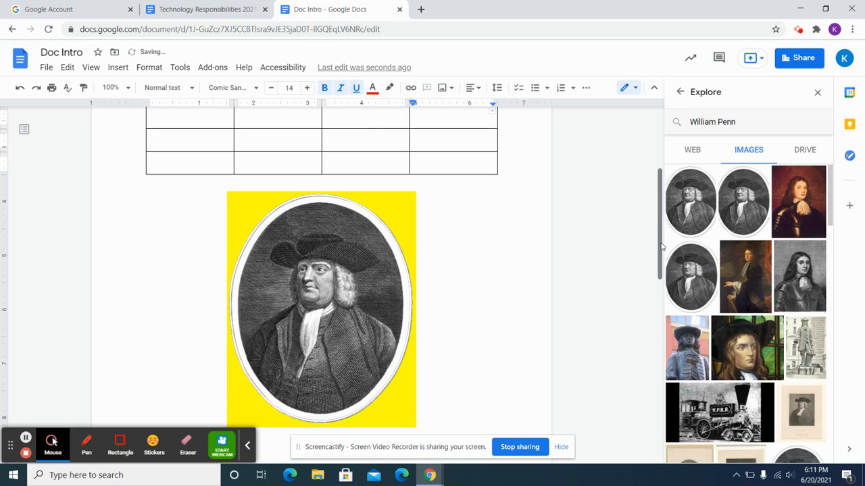
# - Remove the highlight color from the entire document, including the placeholder line and the portrait, and clear the selection
pyautogui.moveTo(659, 245); pyautogui.dragTo(658, 185)
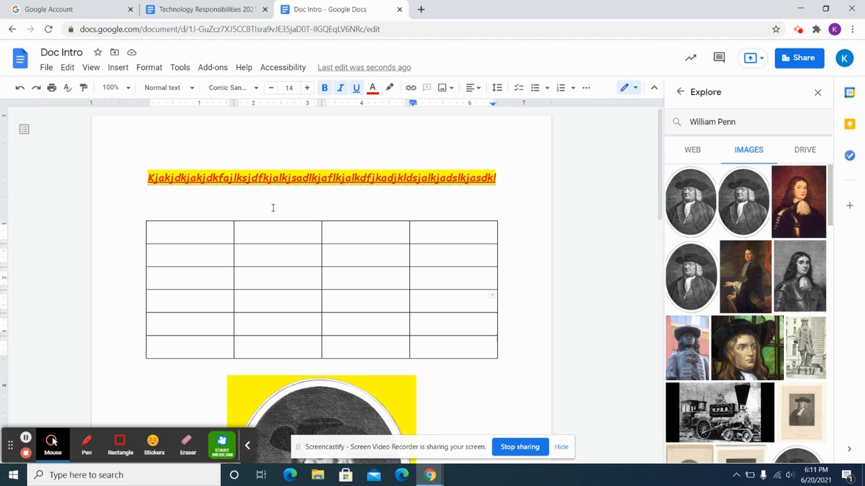
pyautogui.hotkey('ctrl', 'a')
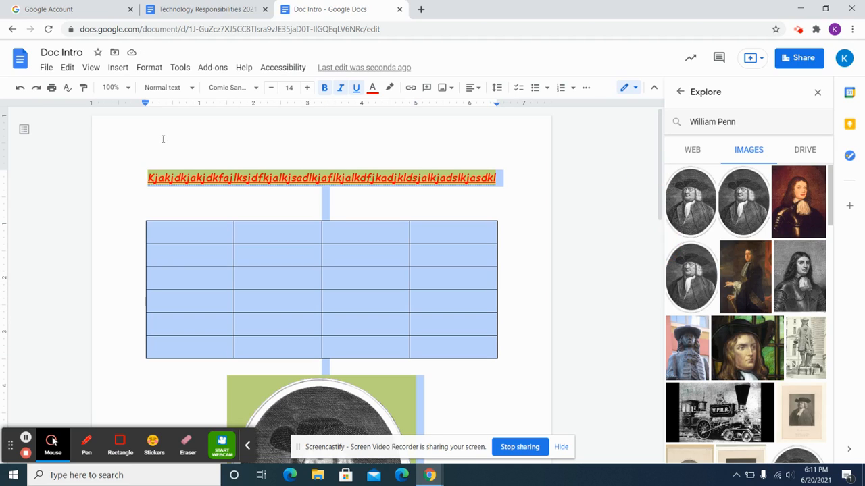
pyautogui.click(390, 88)
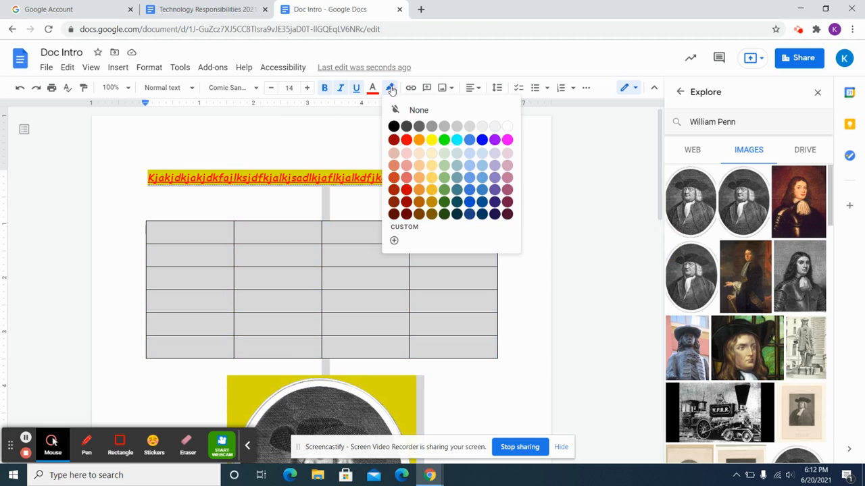
pyautogui.click(419, 111)
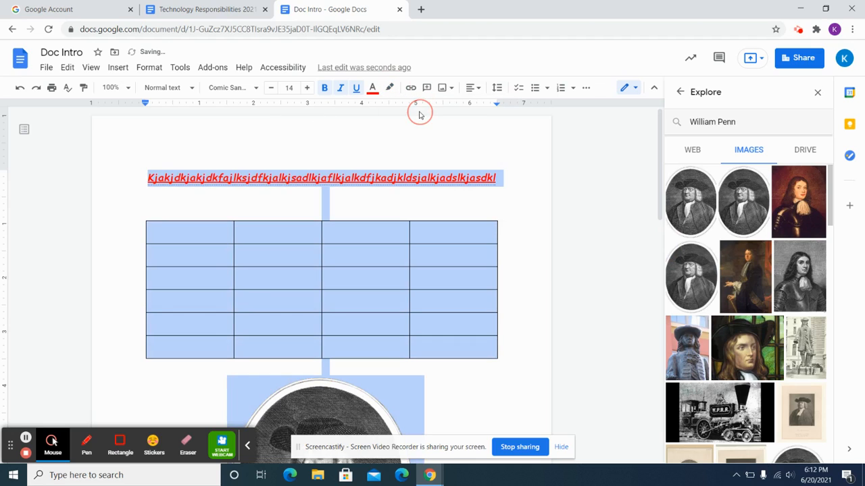
pyautogui.click(521, 215)
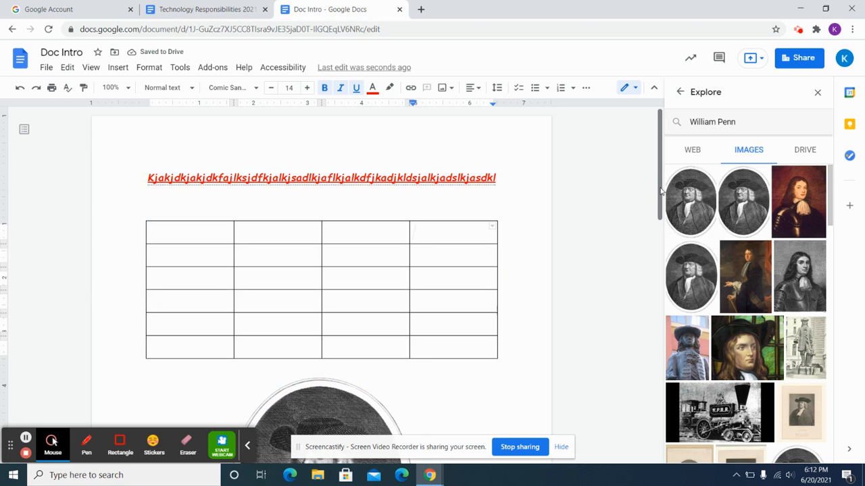
# - Start sharing the Doc Intro document and add the suggested school e-mail contact as the recipient
pyautogui.moveTo(661, 191); pyautogui.dragTo(646, 163)
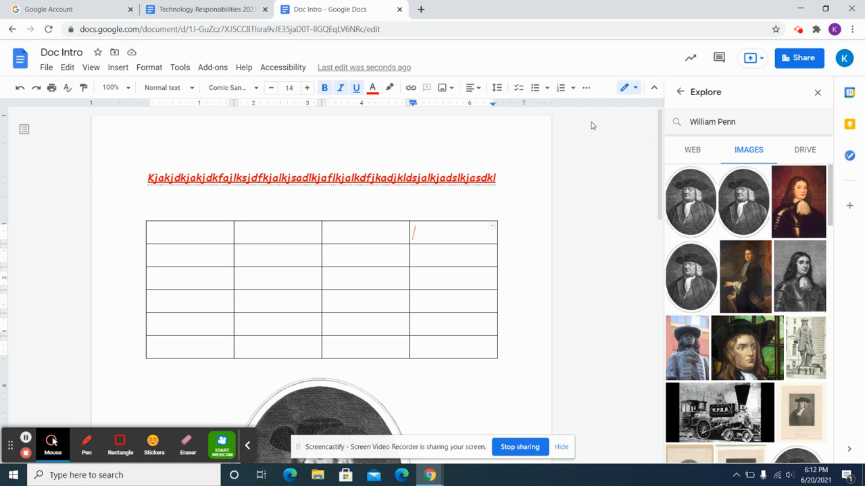
pyautogui.click(570, 128)
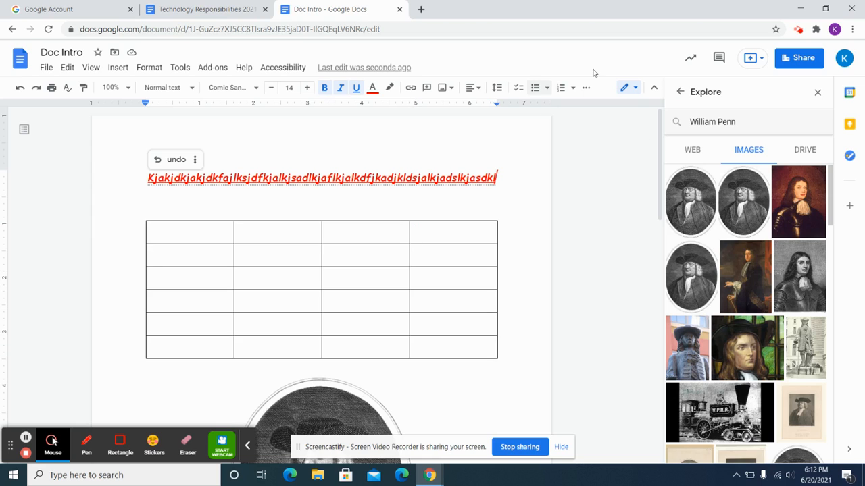
pyautogui.click(801, 59)
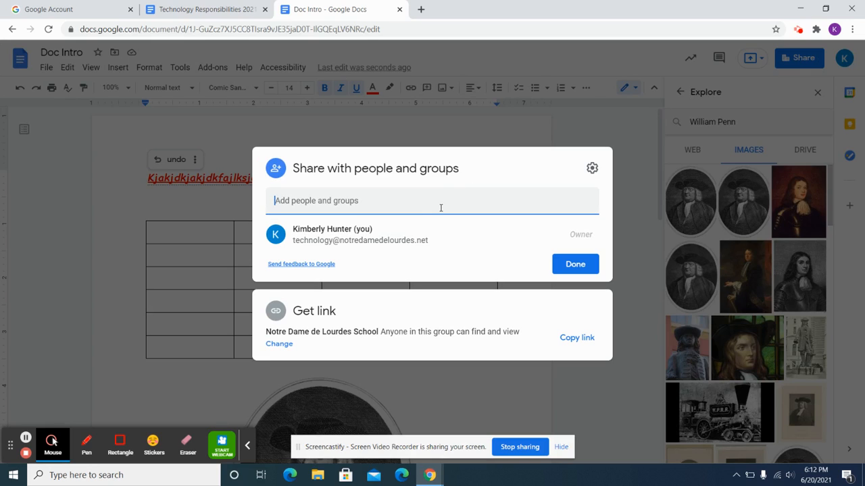
pyautogui.write('k')
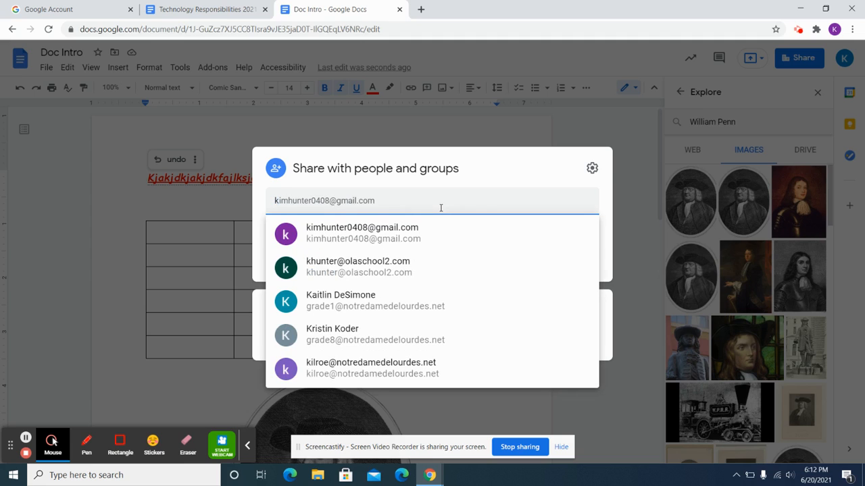
pyautogui.click(387, 267)
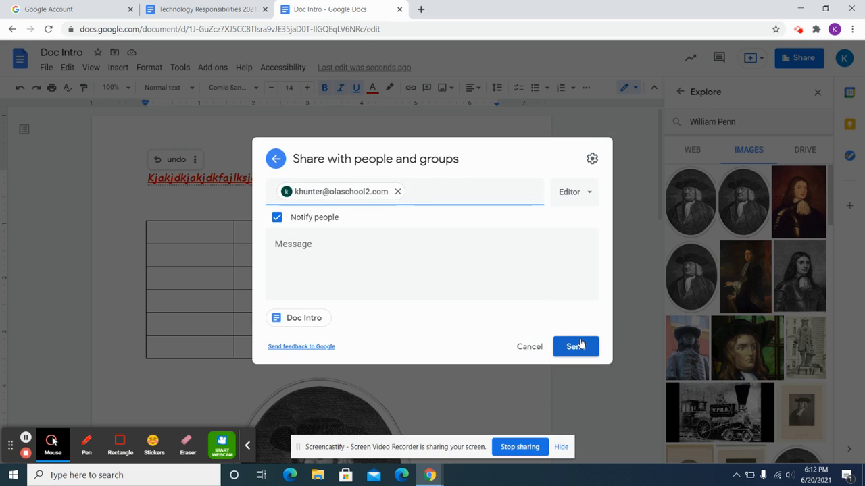
# - Review the permission roles, keep the recipient as Editor, and send the invitation, approving sharing outside the organization
pyautogui.click(589, 194)
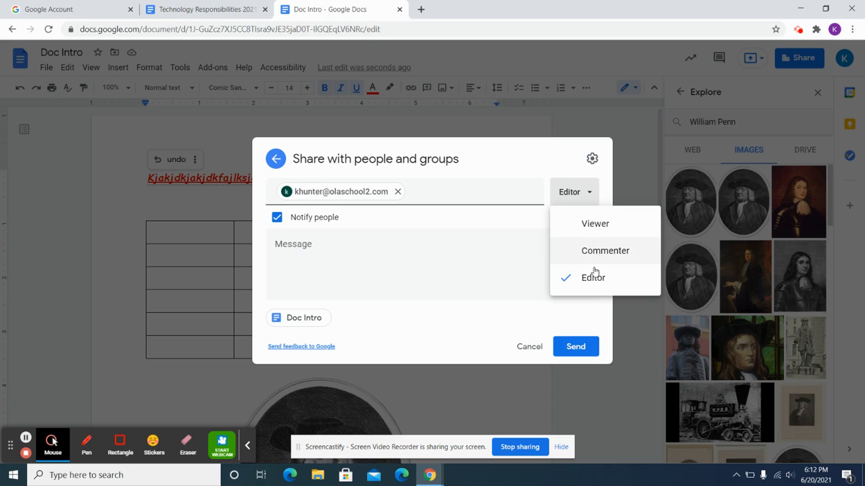
pyautogui.click(591, 194)
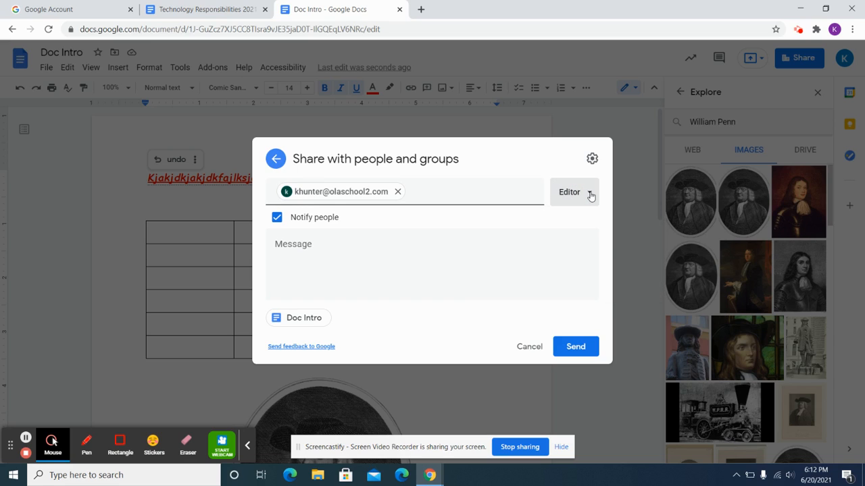
pyautogui.click(570, 347)
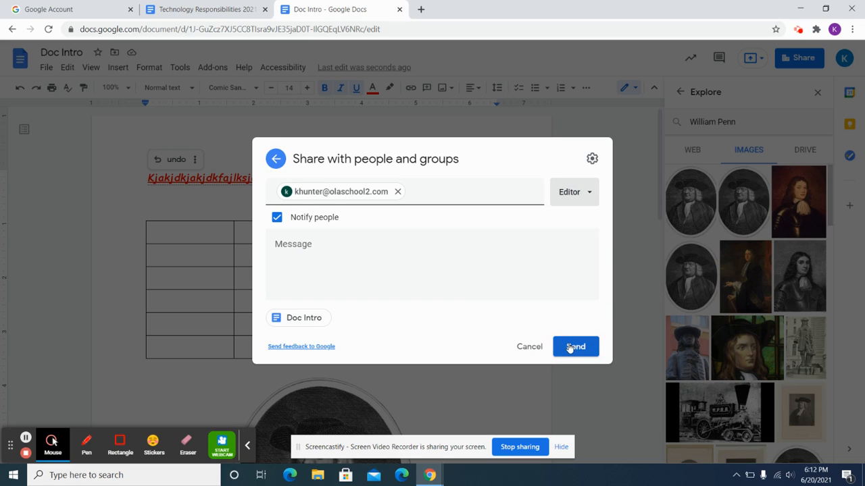
pyautogui.click(569, 347)
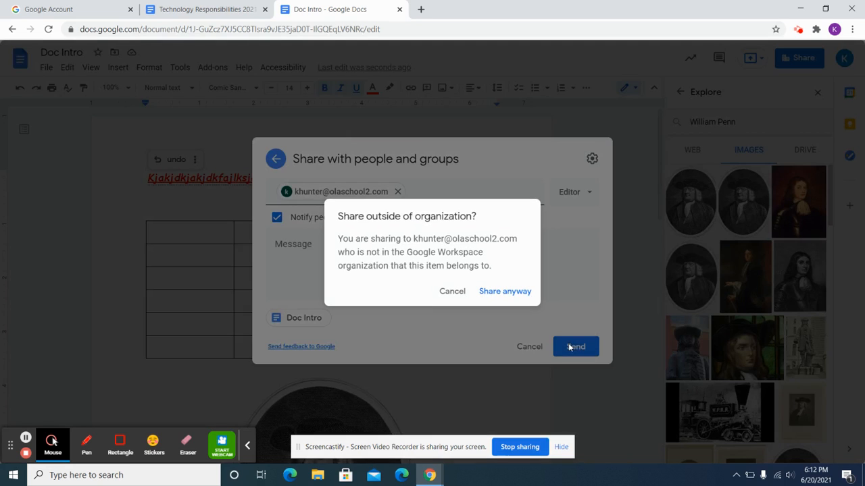
pyautogui.click(512, 292)
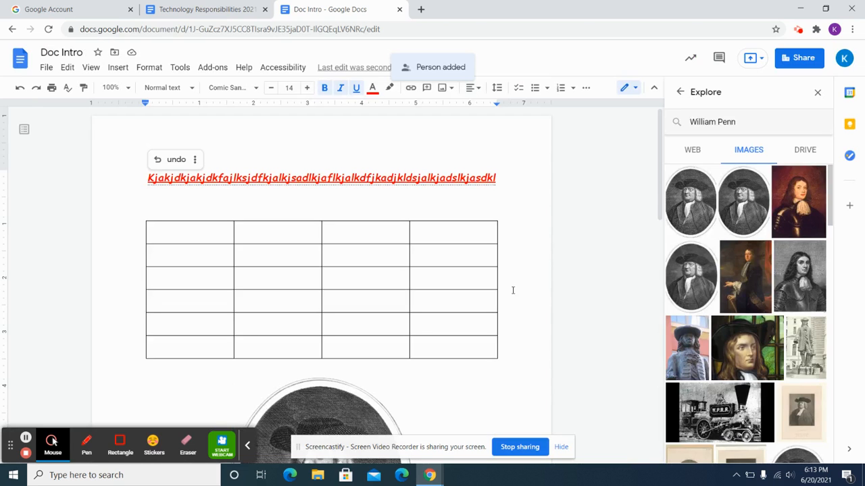
# - Open Google Drive in a new browser tab and view the files shared with this account
pyautogui.click(420, 10)
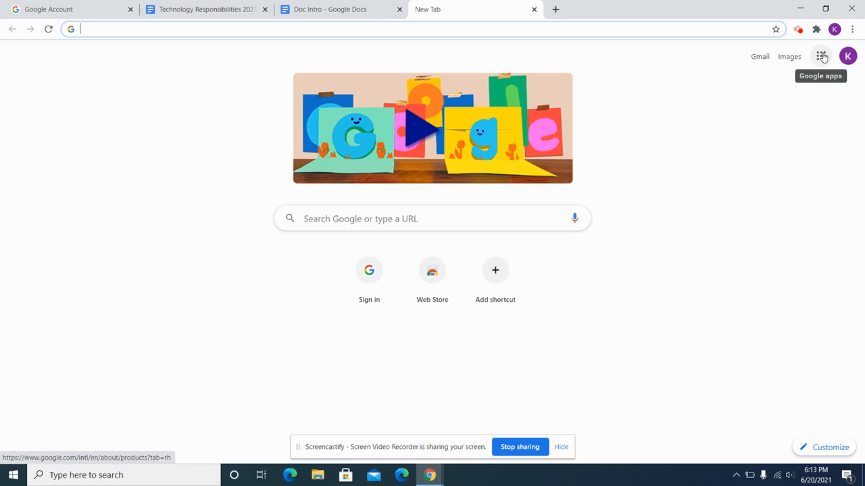
pyautogui.click(822, 57)
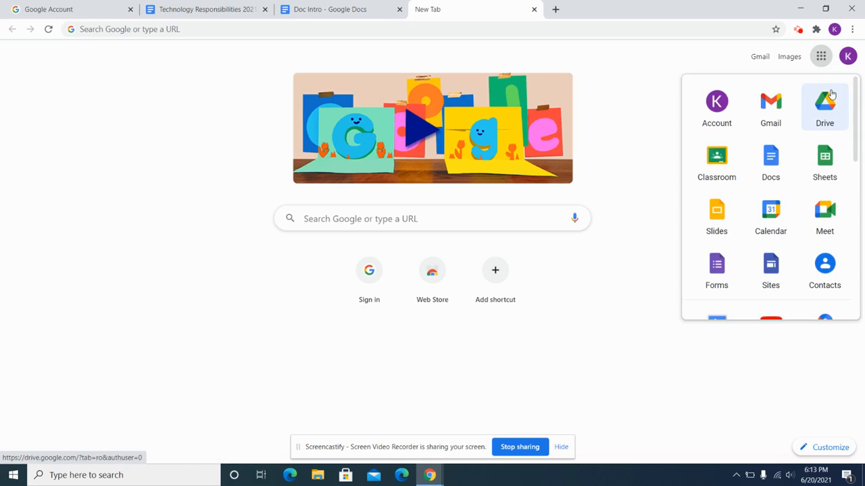
pyautogui.click(829, 113)
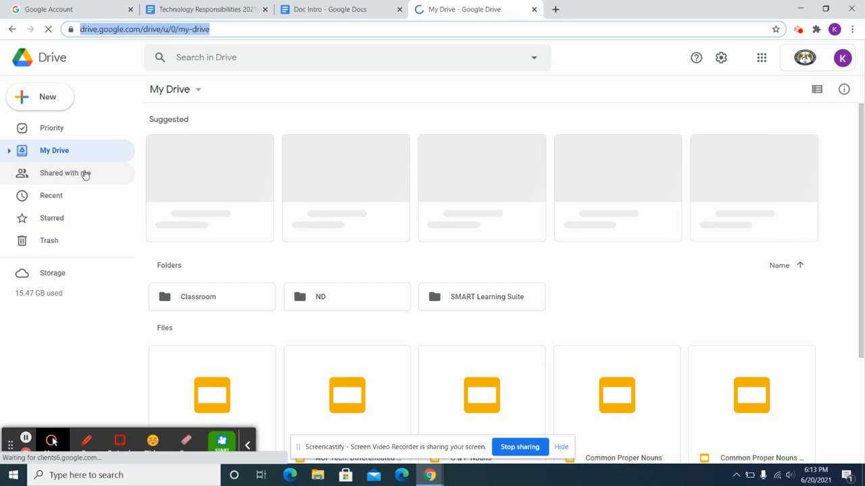
pyautogui.click(85, 175)
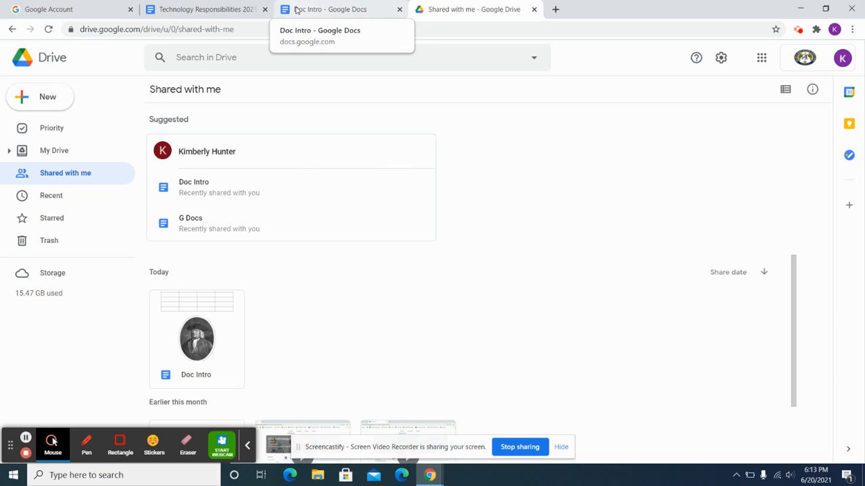
# - Return to the Doc Intro document, examine its version history with the tracked edits, and go back to editing
pyautogui.click(329, 11)
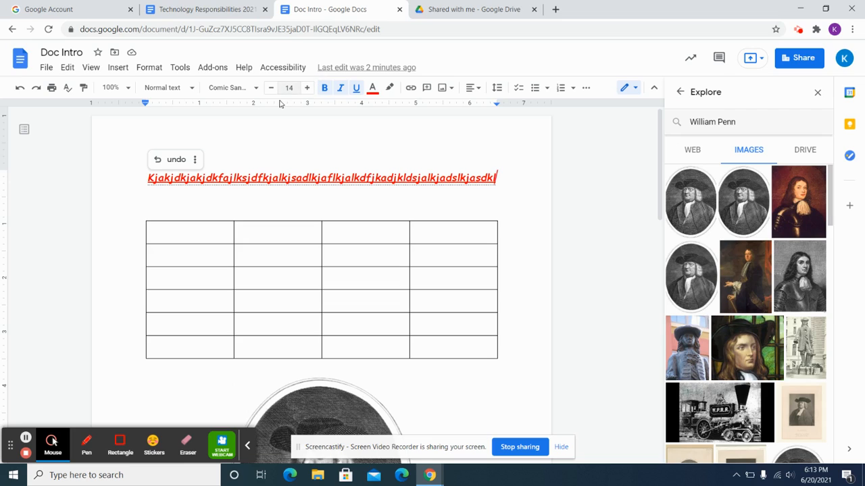
pyautogui.click(358, 69)
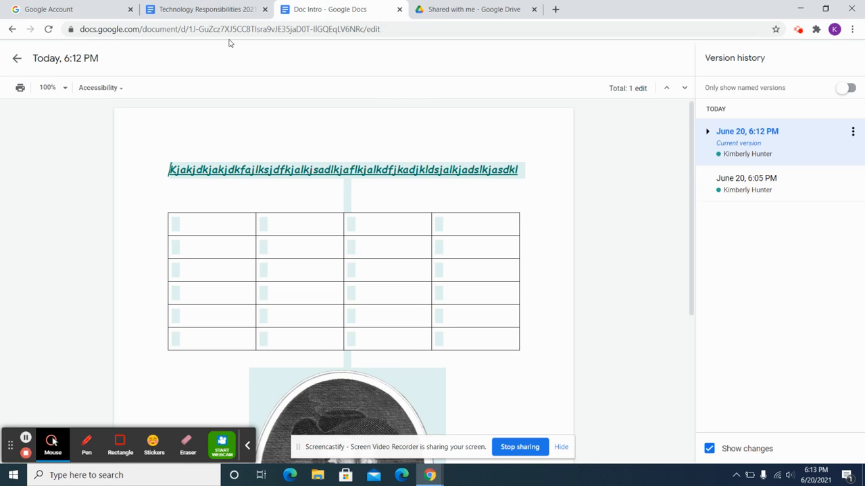
pyautogui.click(370, 136)
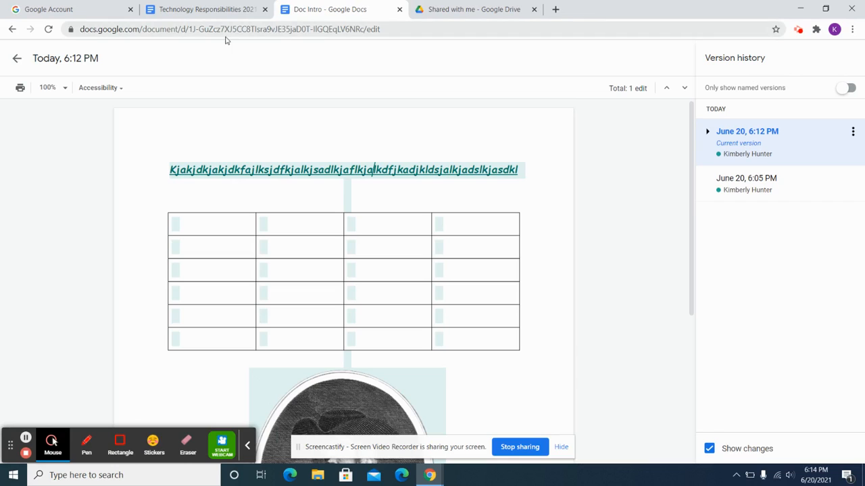
pyautogui.click(17, 59)
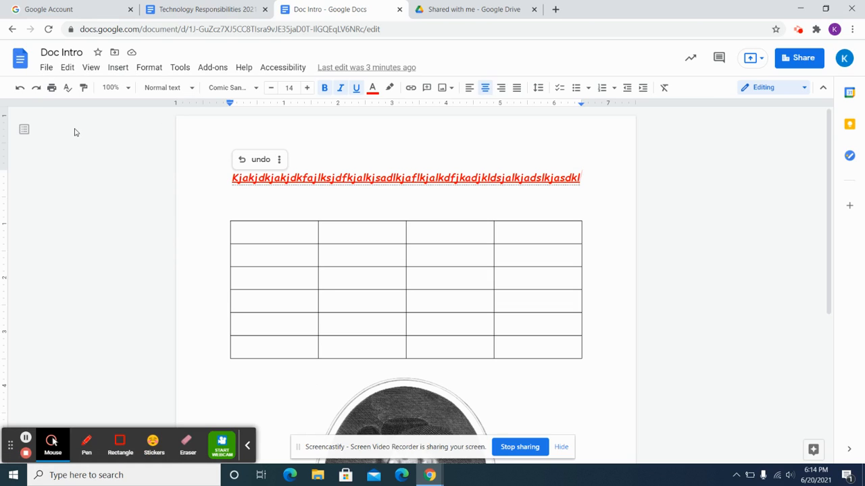
# - Download the Doc Intro document as a PDF Document (.pdf)
pyautogui.click(47, 68)
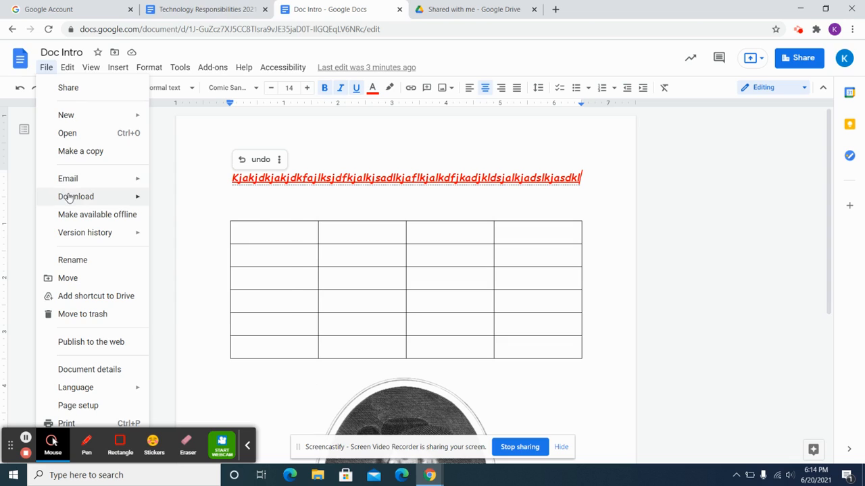
pyautogui.moveTo(70, 200)
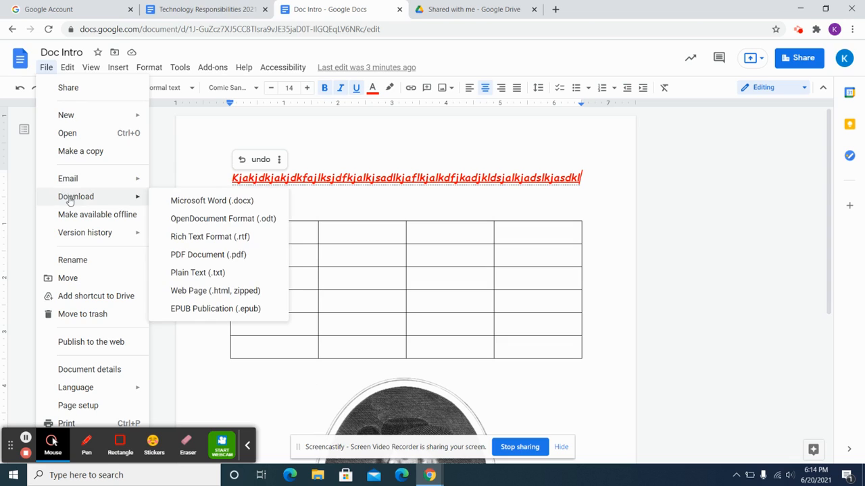
pyautogui.click(206, 262)
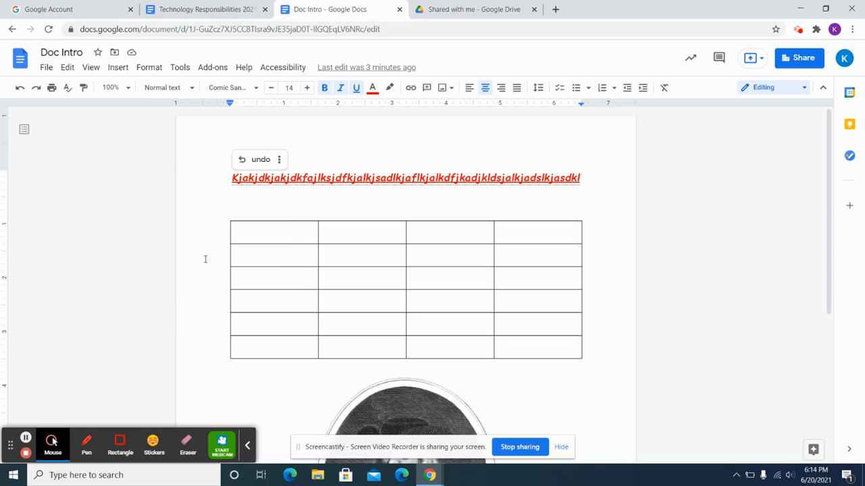